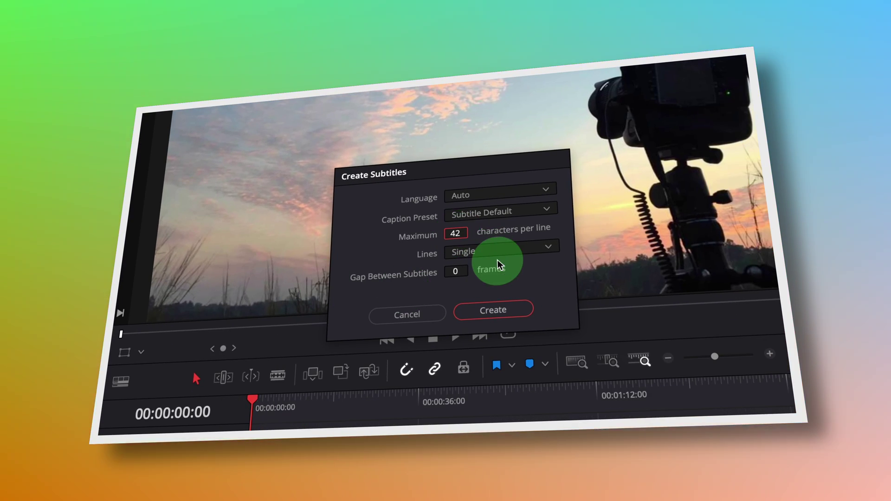
# Generate subtitles capped at 21 characters per line and place Essential Active Caption V2 on V2.
pyautogui.write('21')
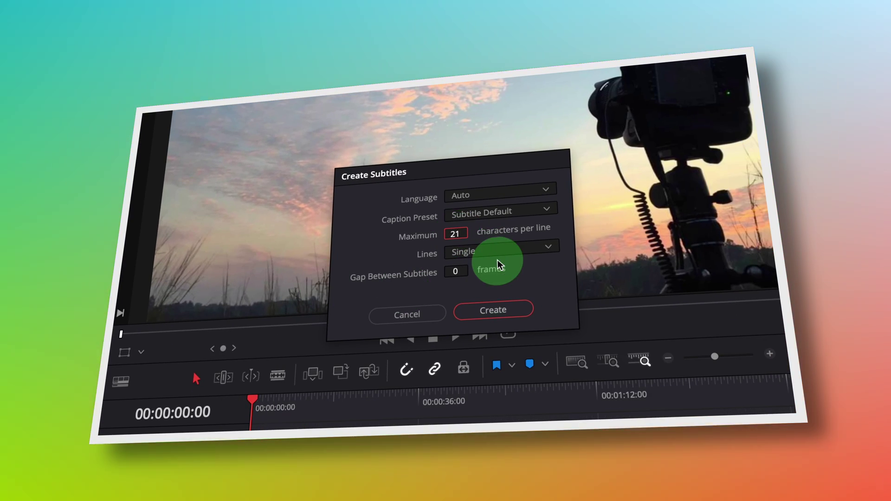
pyautogui.click(497, 311)
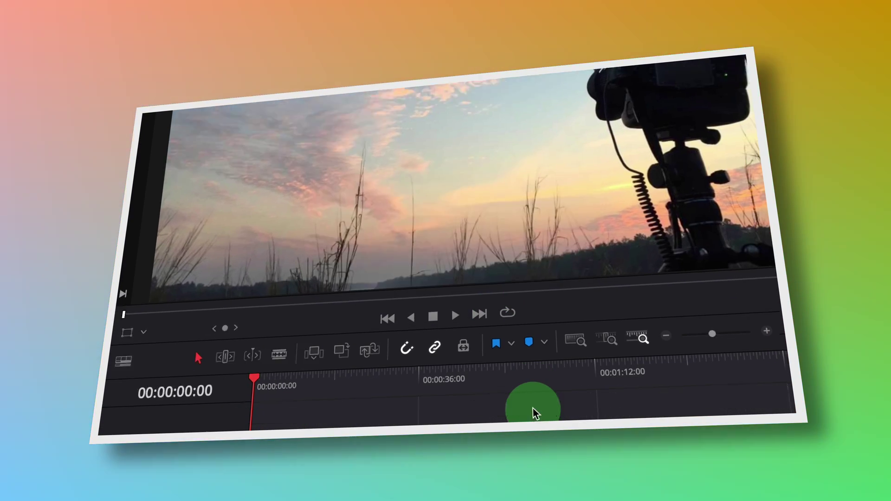
pyautogui.moveTo(299, 199); pyautogui.dragTo(678, 306)
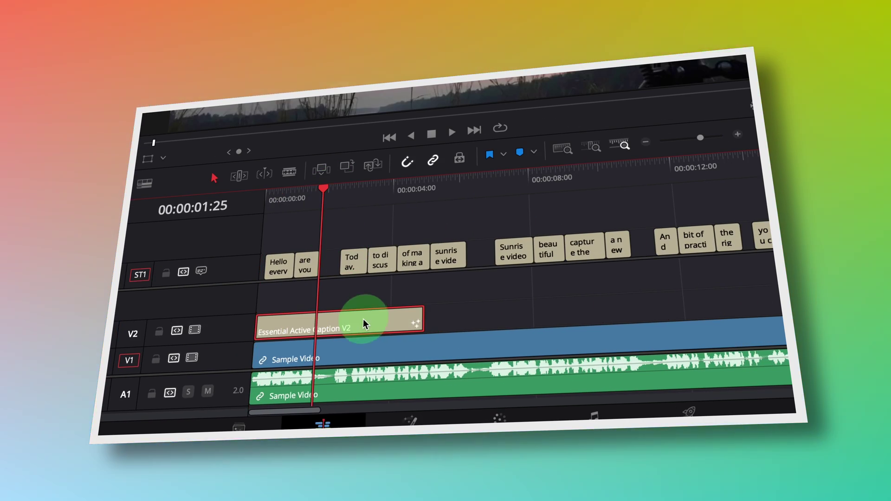
# Turn on Background animation for the Essential Active Caption V2 title in the Inspector.
pyautogui.doubleClick(363, 324)
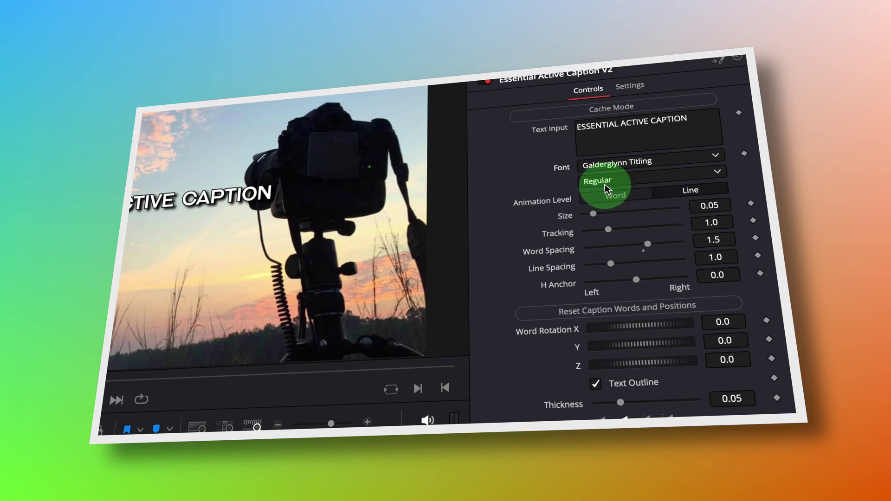
pyautogui.scroll(-10, 631, 256)
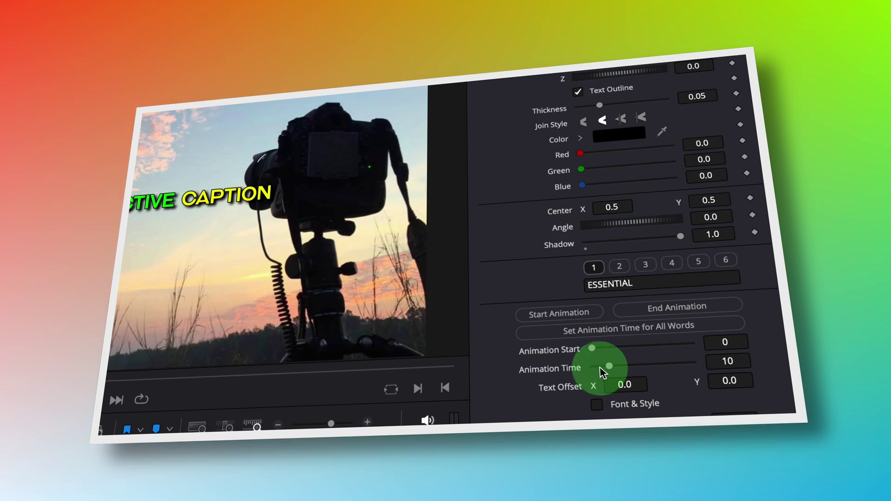
pyautogui.click(596, 370)
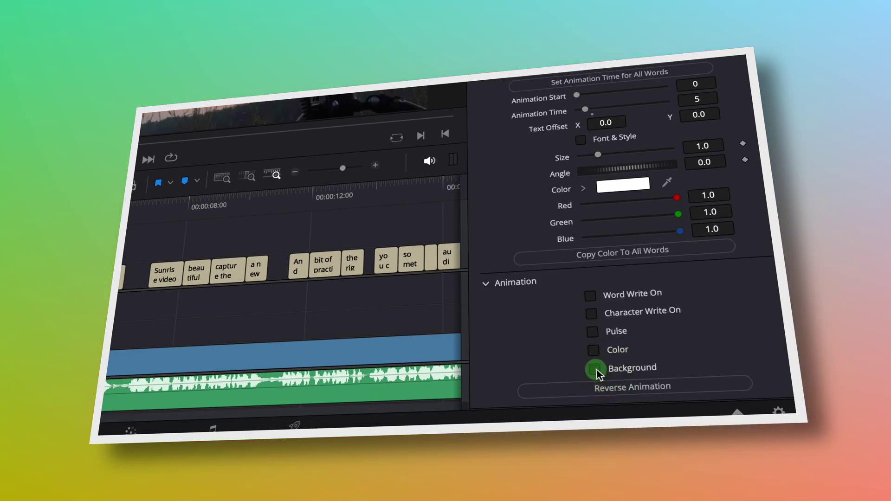
pyautogui.click(547, 304)
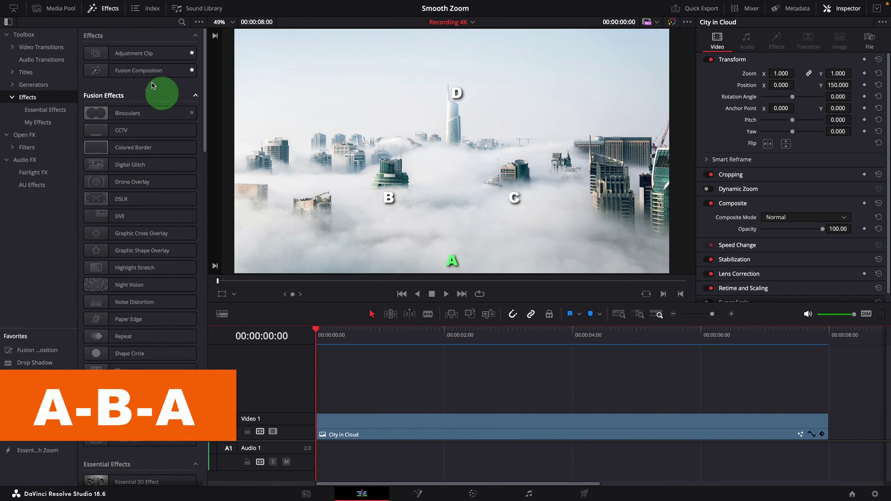
# Add an Adjustment Clip above City in Cloud, apply Essential Smooth Zoom, and preview the zoom.
pyautogui.moveTo(280, 149); pyautogui.dragTo(328, 404)
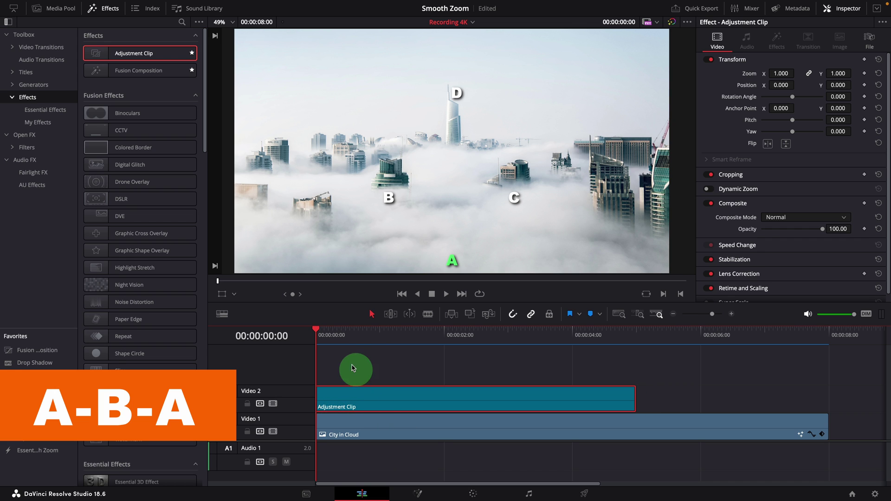
pyautogui.click(67, 110)
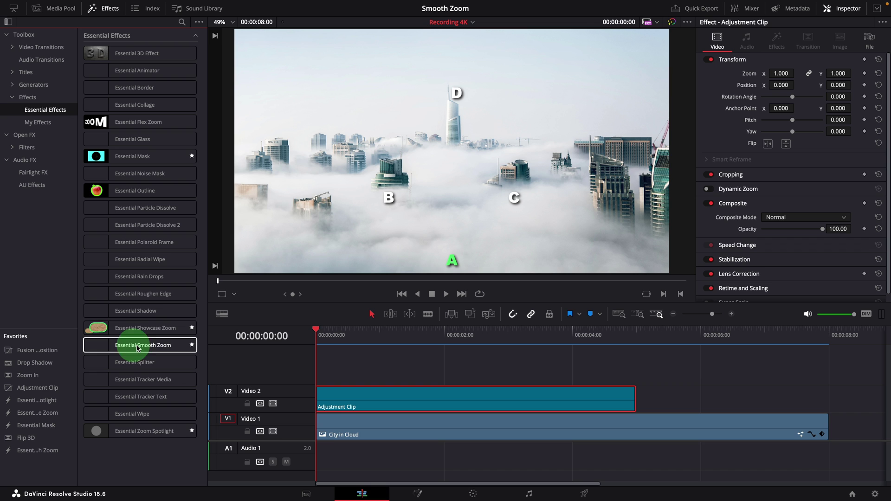
pyautogui.moveTo(418, 403); pyautogui.dragTo(418, 403)
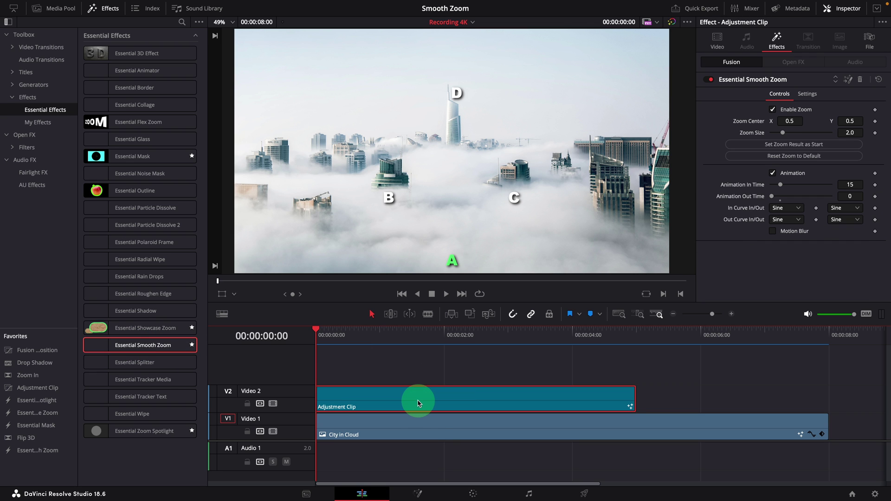
pyautogui.press('space')
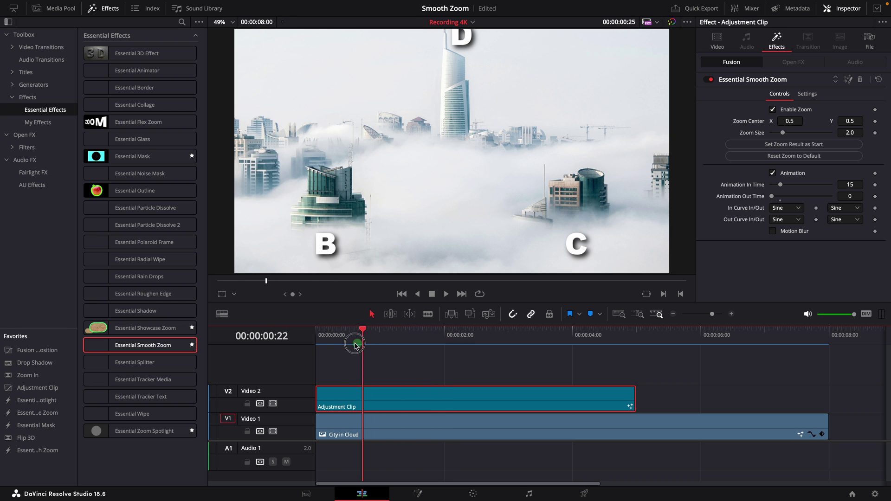
pyautogui.moveTo(355, 346); pyautogui.dragTo(391, 351)
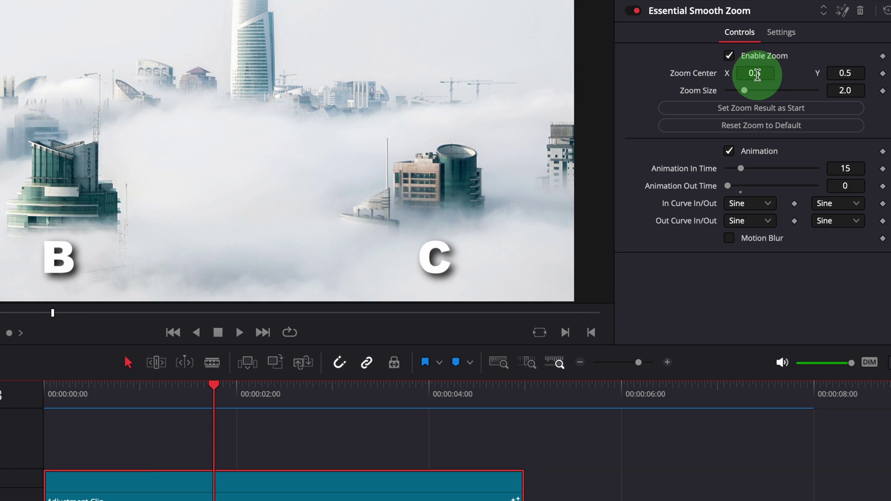
# Move the Zoom Center onto building B (0.929446, 0.815982) using the Fusion Overlay, then replay.
pyautogui.moveTo(757, 74); pyautogui.dragTo(303, 81)
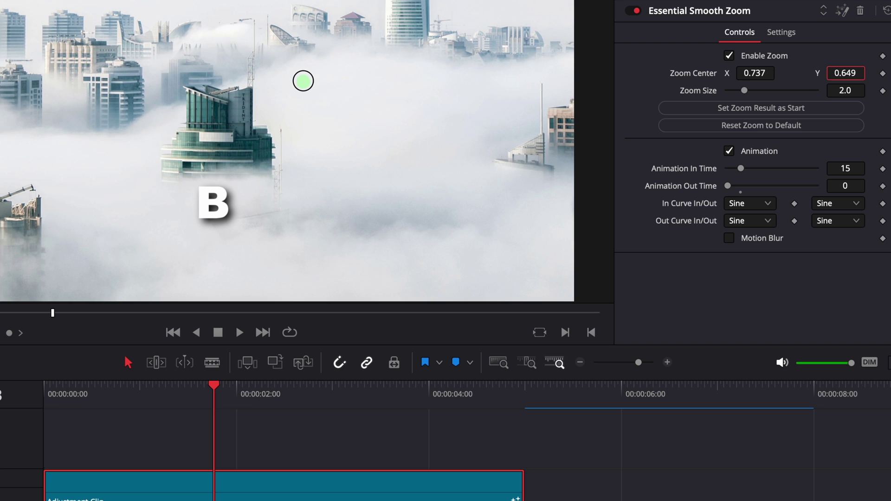
pyautogui.moveTo(736, 80)
pyautogui.mouseDown()
pyautogui.moveTo(783, 74)
pyautogui.moveTo(737, 80)
pyautogui.moveTo(758, 92)
pyautogui.moveTo(753, 79)
pyautogui.mouseUp()
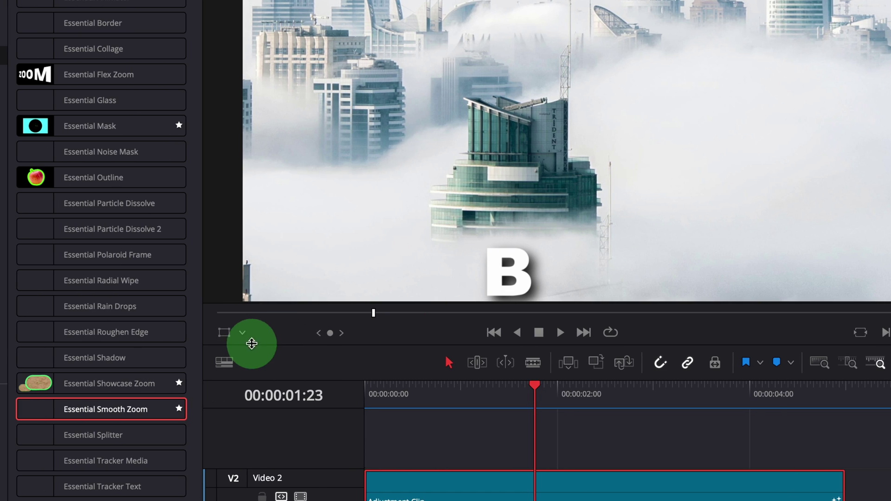
pyautogui.click(242, 333)
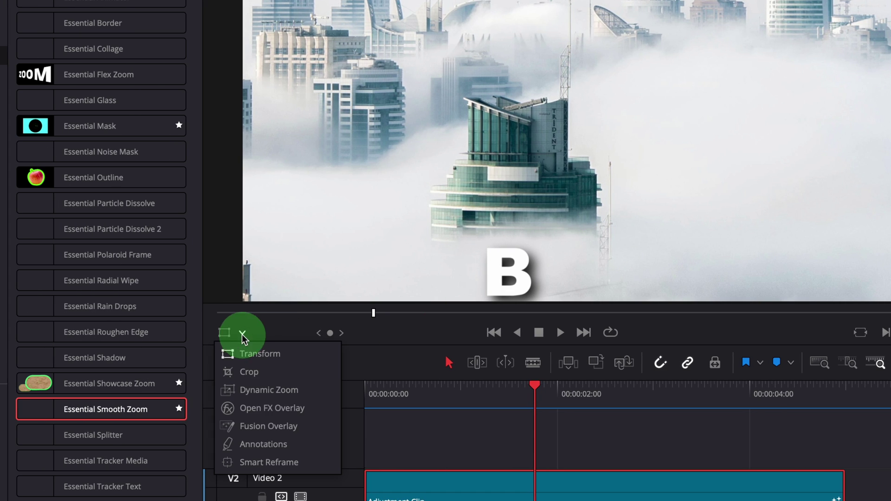
pyautogui.click(232, 425)
pyautogui.moveTo(716, 156); pyautogui.dragTo(780, 86)
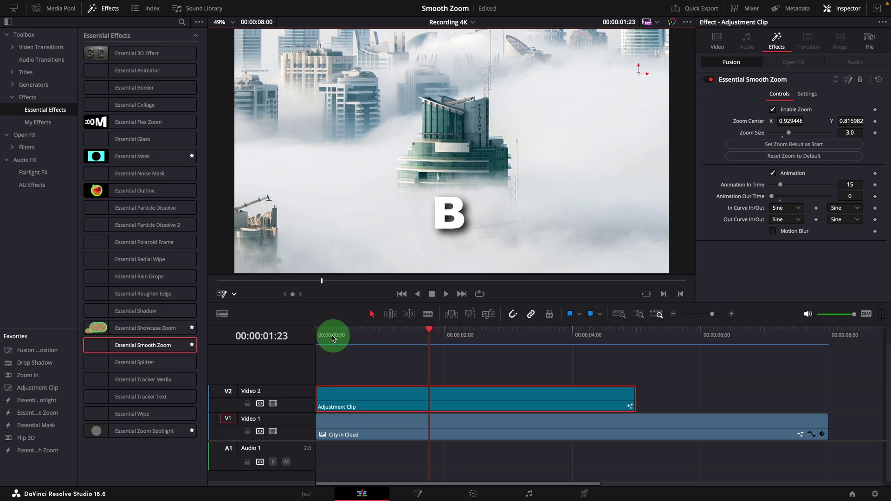
pyautogui.click(332, 338)
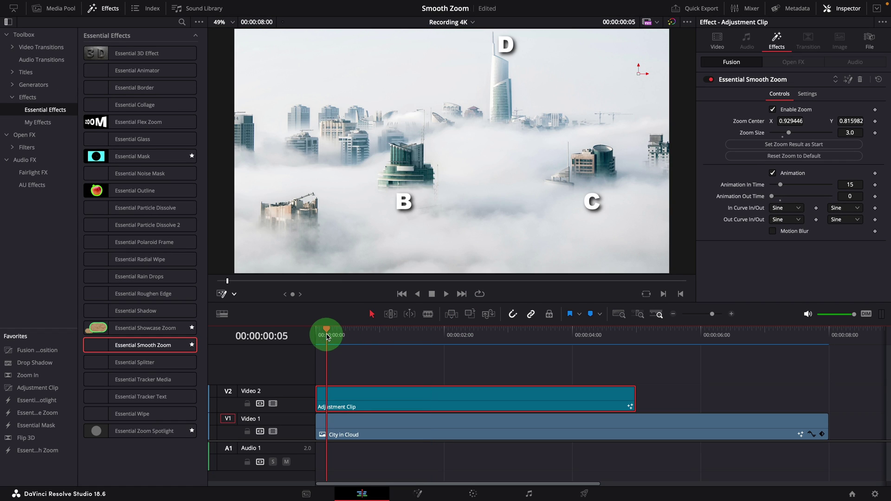
pyautogui.press('space')
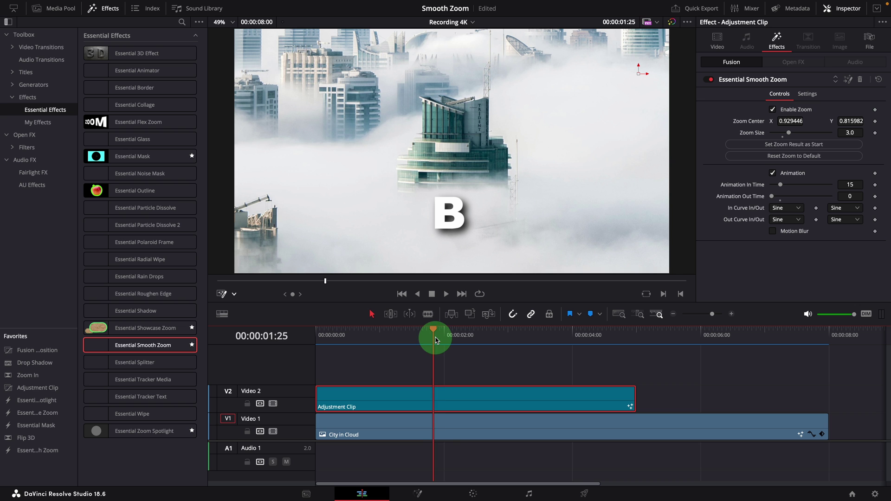
# Increase the smooth zoom's Animation Out Time and play back the zoom-out at the clip's end.
pyautogui.moveTo(628, 353)
pyautogui.mouseDown()
pyautogui.moveTo(660, 354)
pyautogui.moveTo(614, 355)
pyautogui.mouseUp()
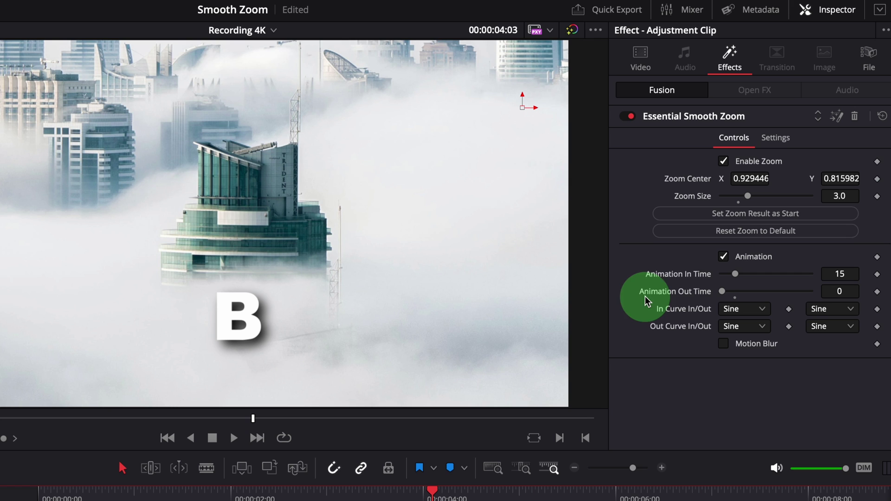
pyautogui.click(742, 292)
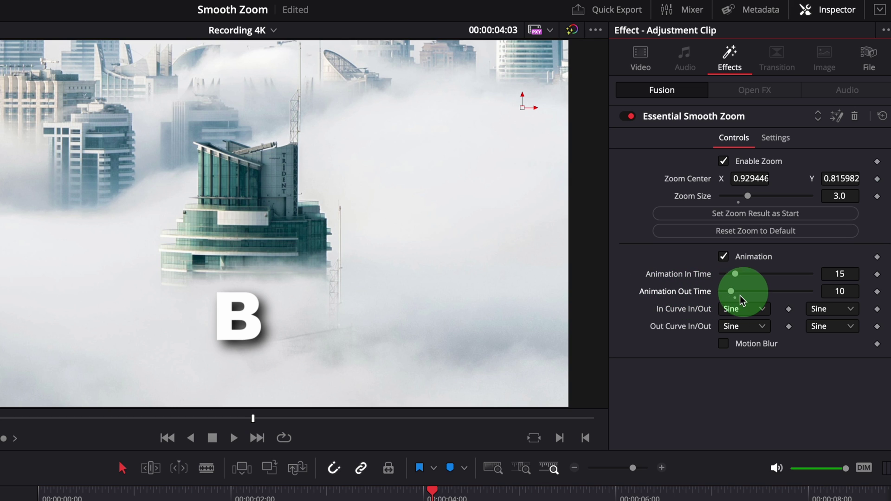
pyautogui.click(742, 293)
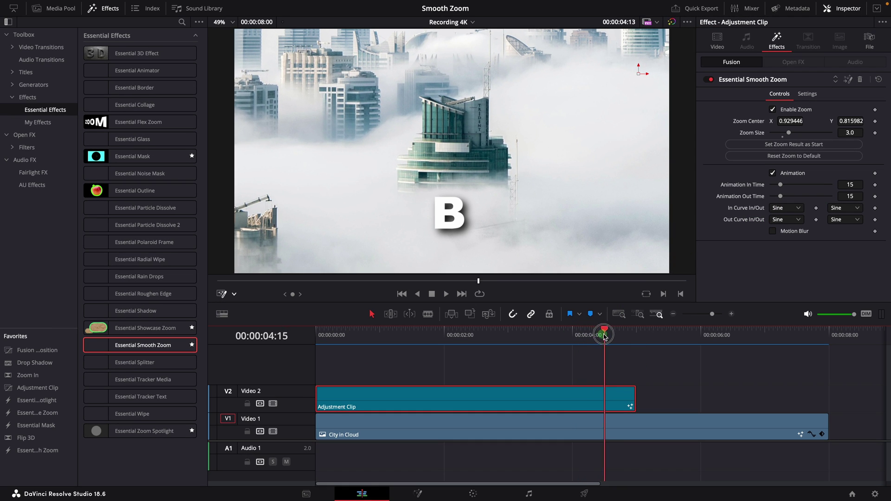
pyautogui.moveTo(605, 336)
pyautogui.mouseDown()
pyautogui.moveTo(637, 339)
pyautogui.moveTo(587, 338)
pyautogui.mouseUp()
pyautogui.press('space')
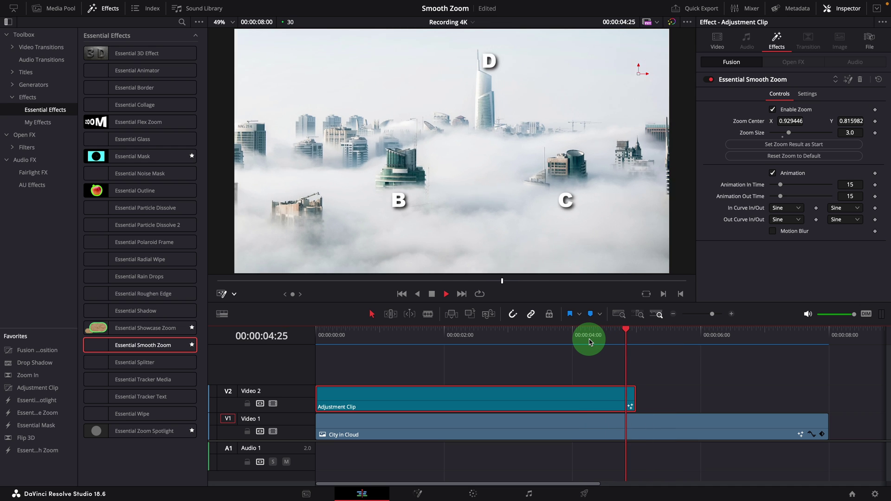
pyautogui.click(589, 342)
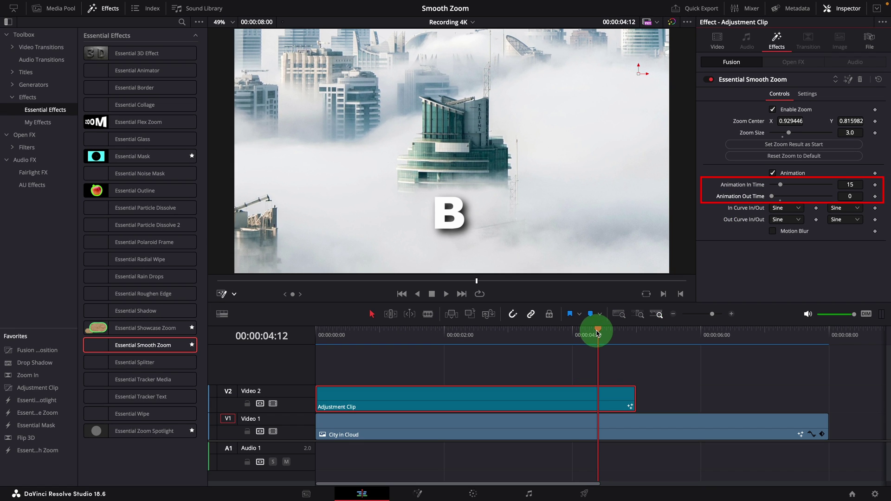
# Set Animation Out Time to 15 and scrub through the clip to review the zoom.
pyautogui.moveTo(623, 333)
pyautogui.mouseDown()
pyautogui.moveTo(636, 333)
pyautogui.moveTo(615, 335)
pyautogui.mouseUp()
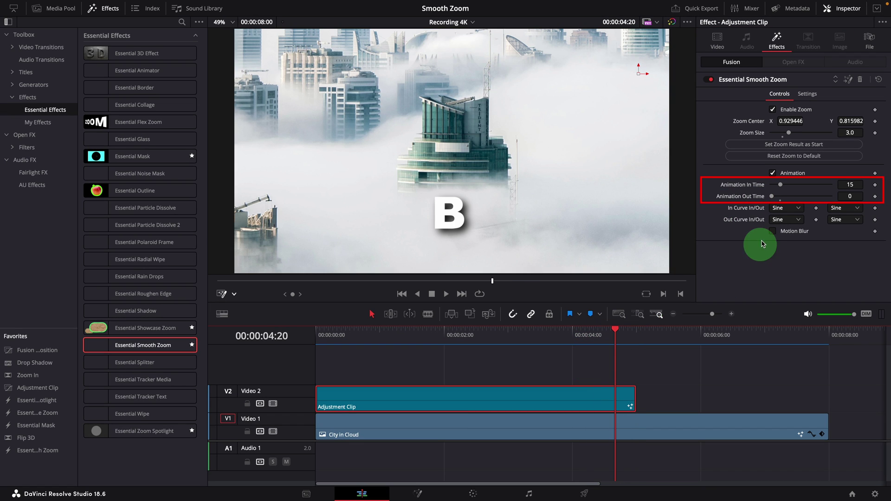
pyautogui.moveTo(781, 203); pyautogui.dragTo(782, 194)
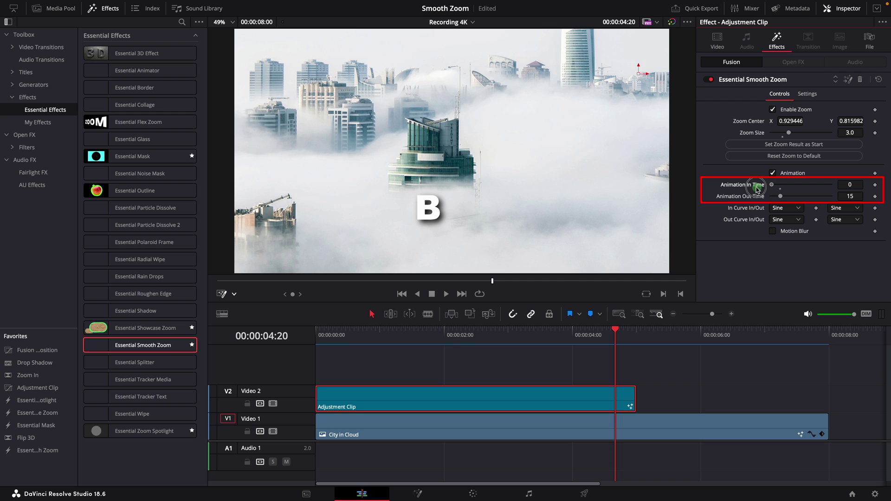
pyautogui.click(327, 336)
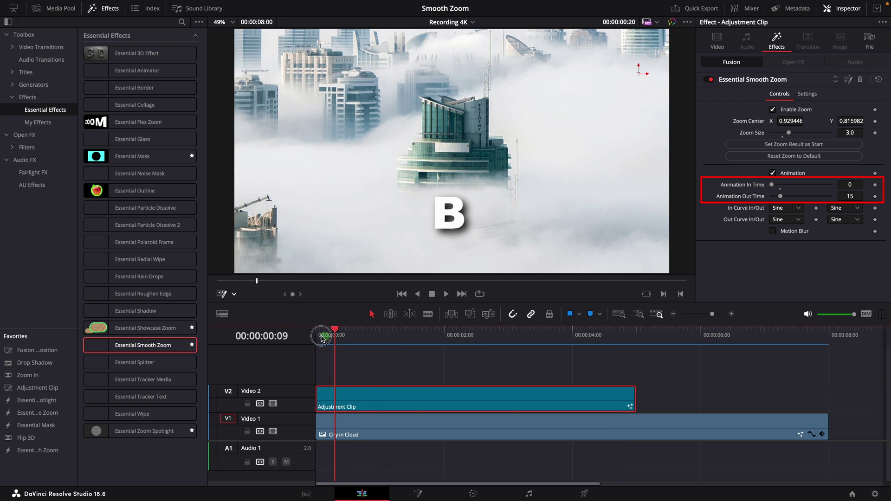
pyautogui.moveTo(509, 345); pyautogui.dragTo(581, 355)
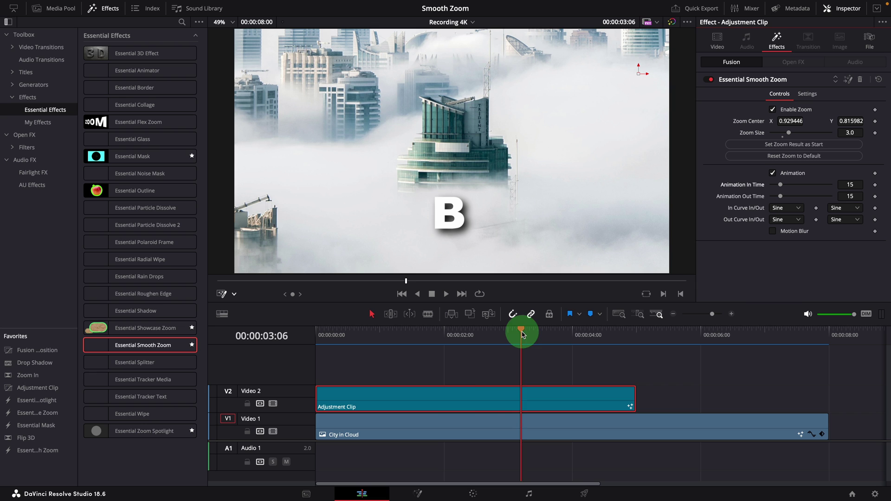
pyautogui.moveTo(449, 343); pyautogui.dragTo(327, 332)
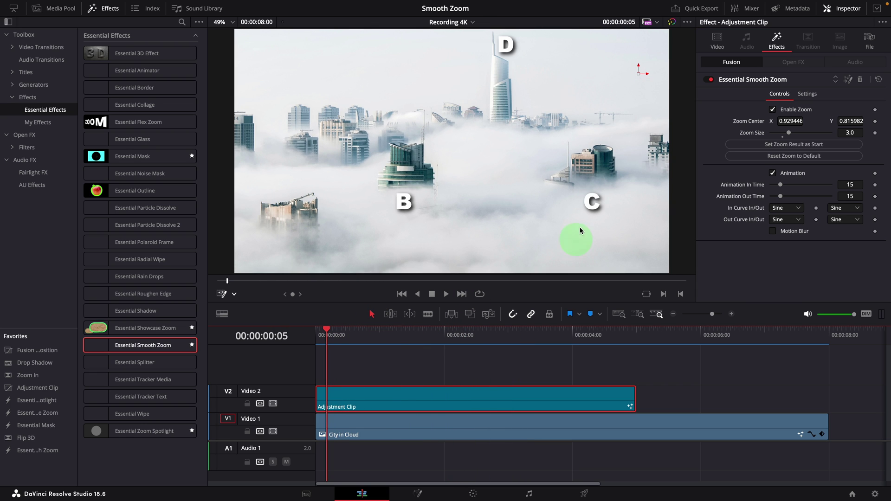
# Drag the Zoom Center widget back onto building B (0.918773, 0.814085).
pyautogui.moveTo(639, 77); pyautogui.dragTo(600, 178)
pyautogui.moveTo(329, 332); pyautogui.dragTo(392, 336)
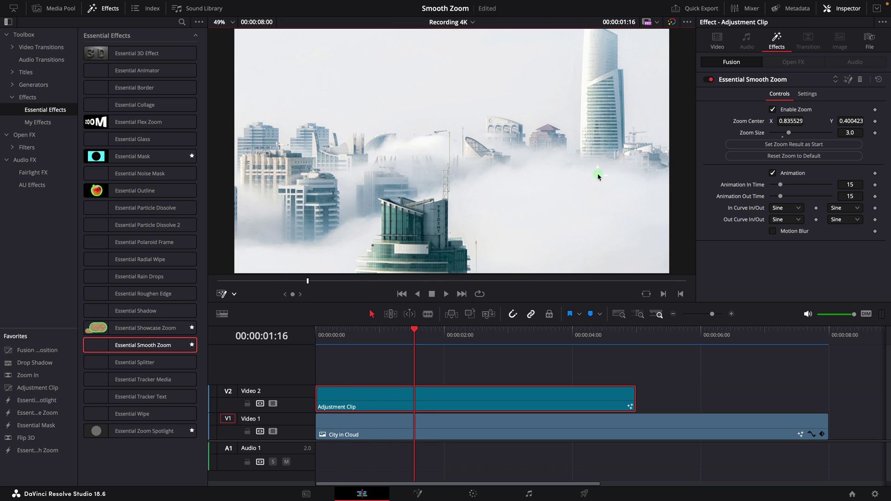
pyautogui.moveTo(598, 177); pyautogui.dragTo(637, 76)
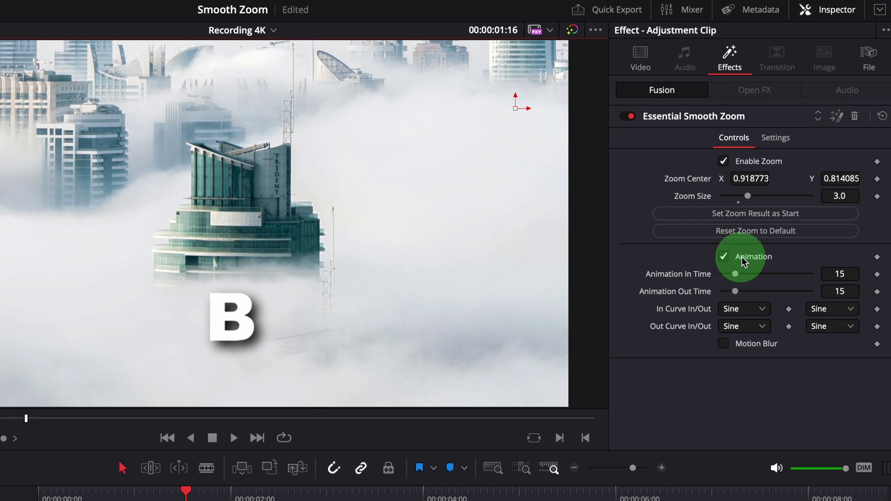
# With animation off, nudge Zoom Center X to 0.905774, then re-enable animation and play back.
pyautogui.click(731, 257)
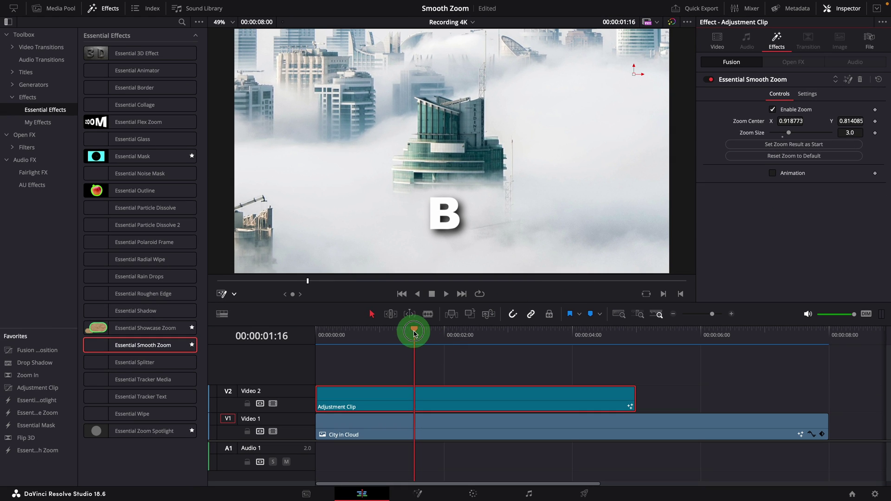
pyautogui.moveTo(414, 332)
pyautogui.mouseDown()
pyautogui.moveTo(326, 335)
pyautogui.moveTo(408, 344)
pyautogui.mouseUp()
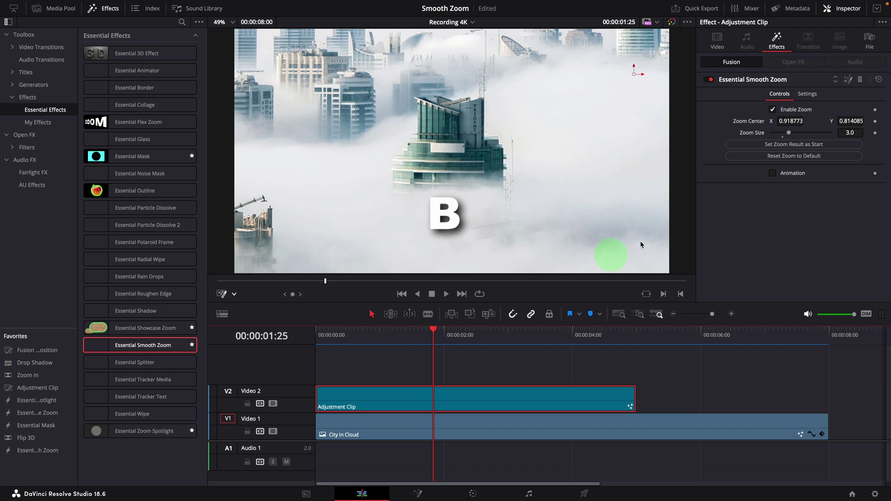
pyautogui.moveTo(791, 122)
pyautogui.mouseDown()
pyautogui.moveTo(763, 121)
pyautogui.moveTo(791, 122)
pyautogui.mouseUp()
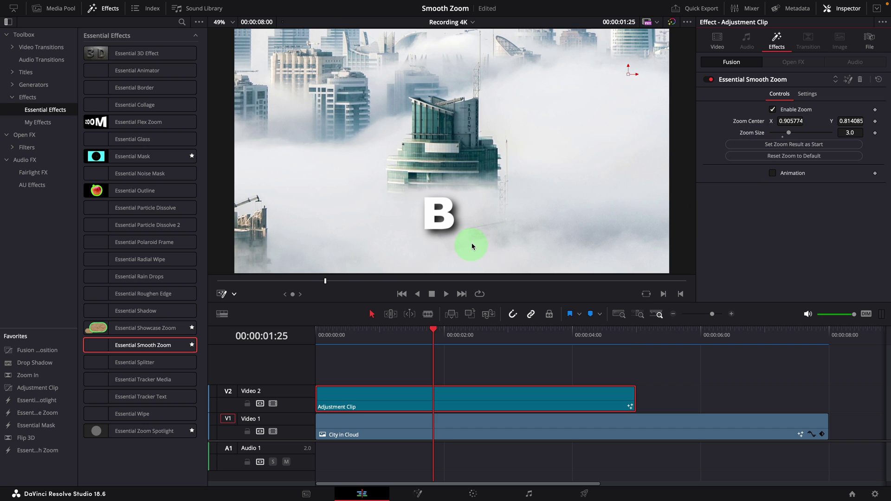
pyautogui.moveTo(435, 331); pyautogui.dragTo(317, 336)
pyautogui.click(772, 173)
pyautogui.press('space')
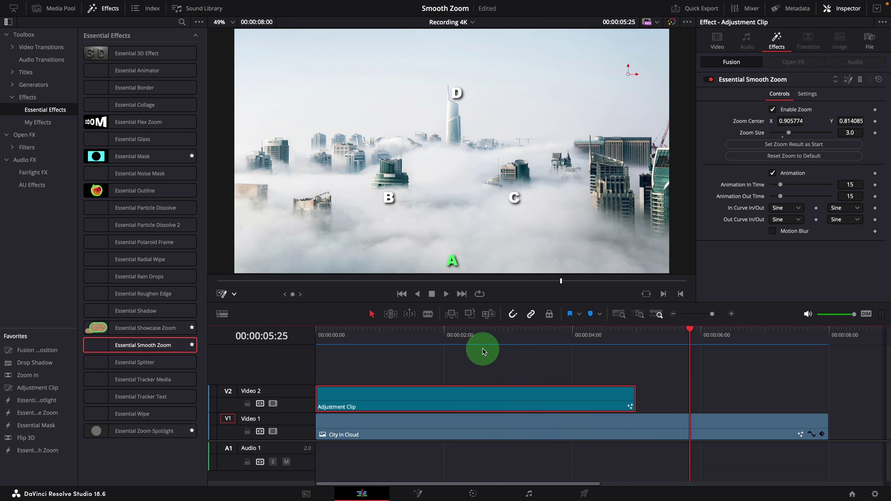
# Lengthen Animation In Time to 25 and play the slower zoom-in from the start.
pyautogui.moveTo(483, 351); pyautogui.dragTo(387, 353)
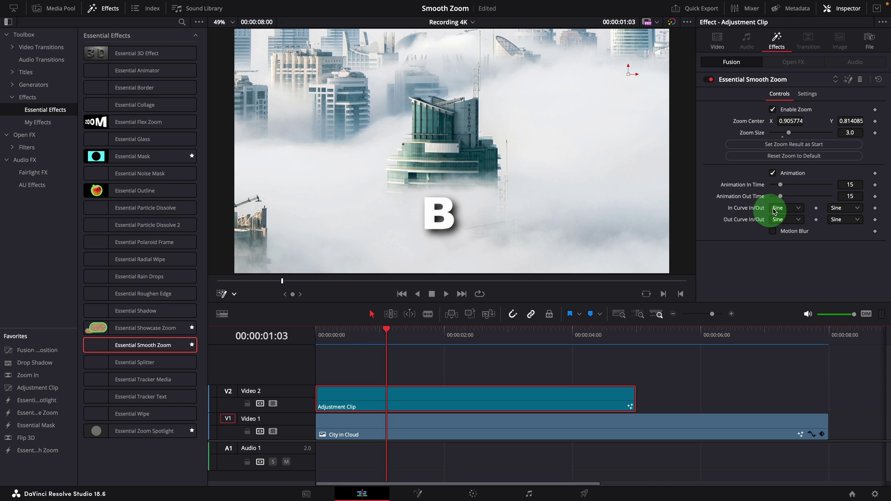
pyautogui.moveTo(779, 185); pyautogui.dragTo(788, 186)
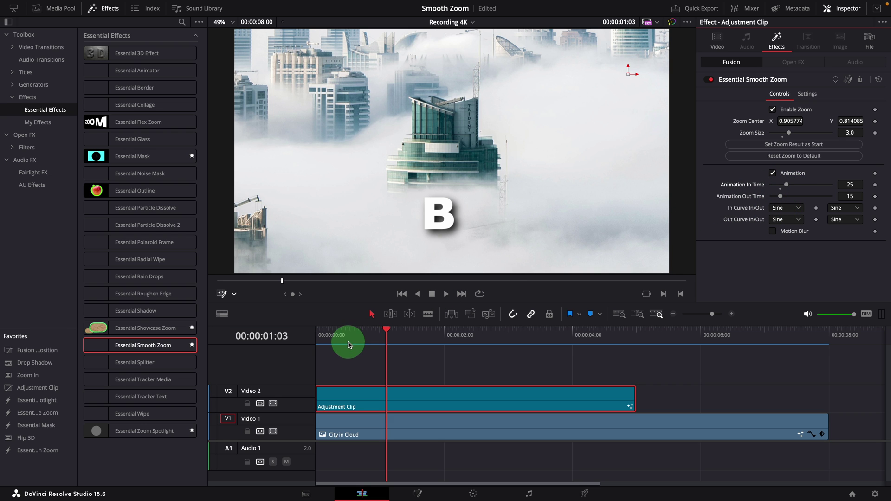
pyautogui.press('Home')
pyautogui.click(402, 398)
pyautogui.press('space')
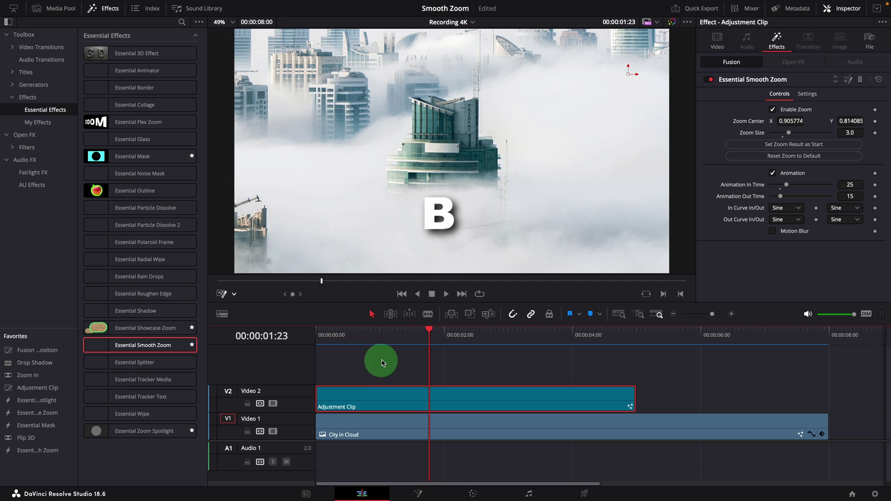
# Try Motion Blur on the zoom-in and zoom-out, then switch it back off.
pyautogui.click(773, 231)
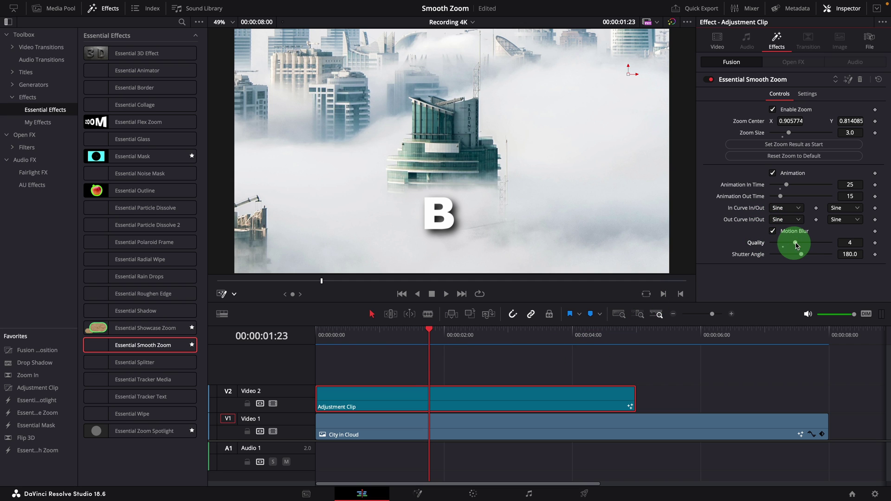
pyautogui.click(324, 334)
pyautogui.click(316, 333)
pyautogui.press('space')
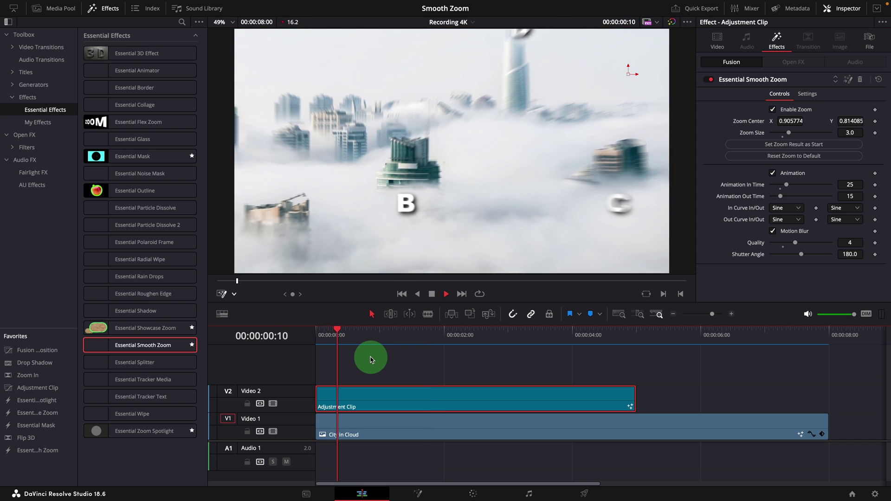
pyautogui.click(580, 335)
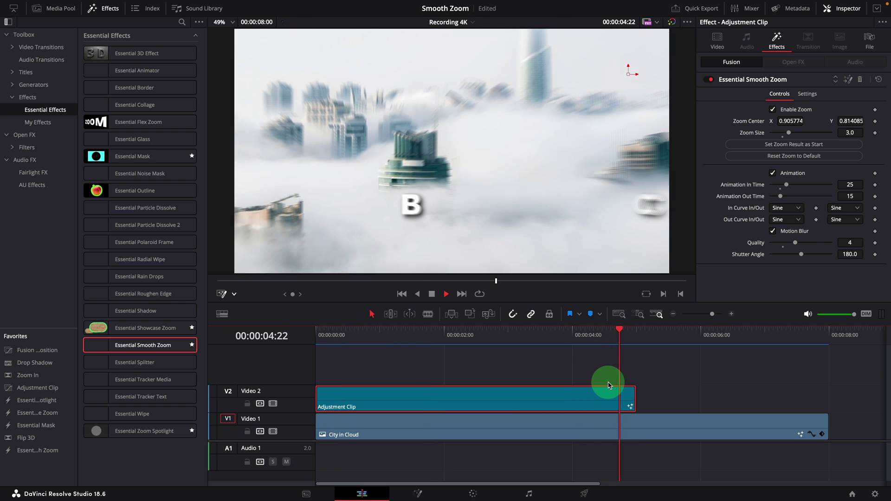
pyautogui.click(603, 337)
pyautogui.press('space')
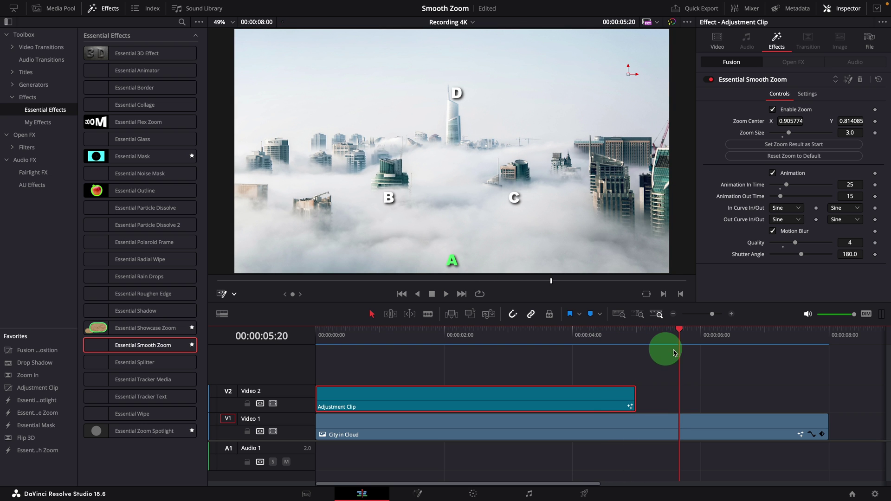
pyautogui.click(772, 231)
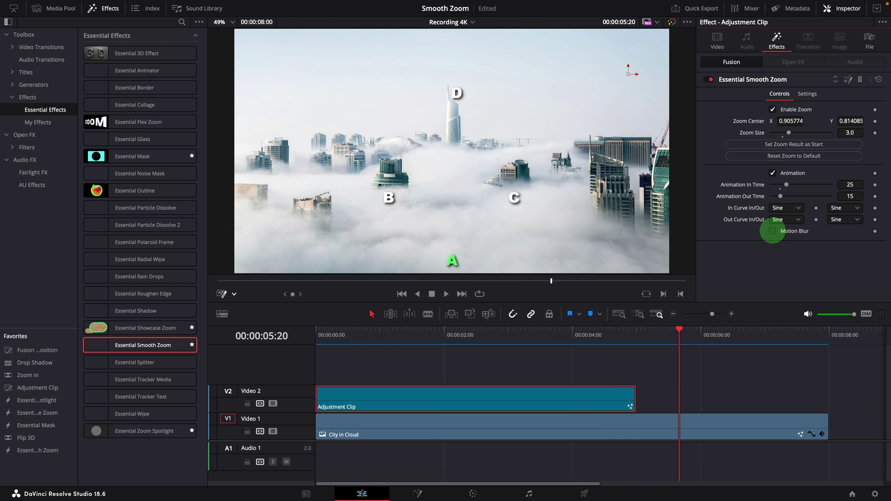
pyautogui.moveTo(461, 336); pyautogui.dragTo(303, 336)
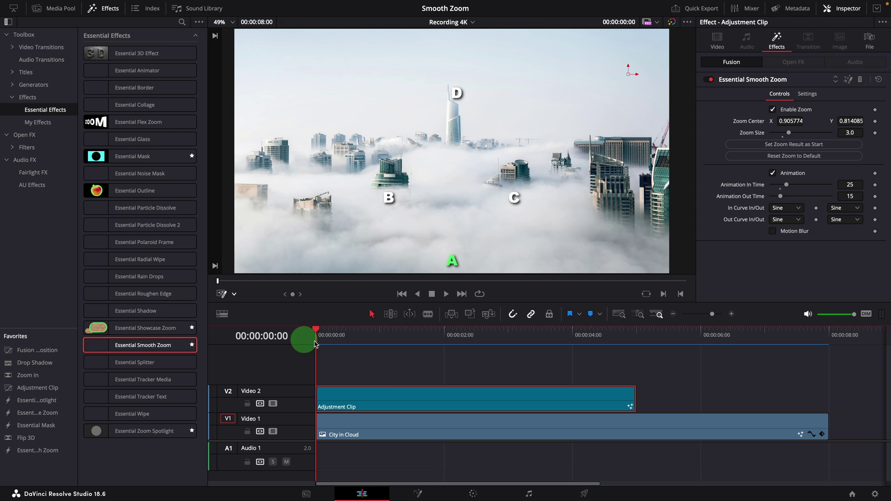
# Change the second In Curve and first Out Curve easing from Sine to Back.
pyautogui.press('space')
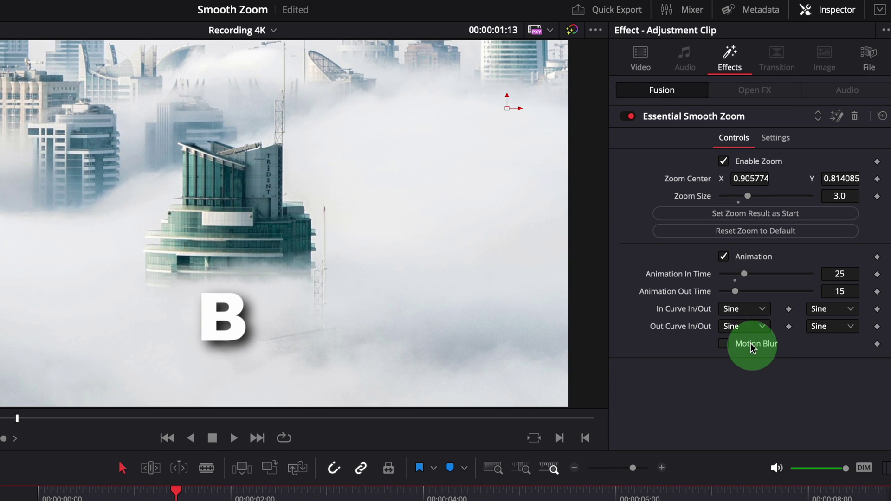
pyautogui.click(760, 310)
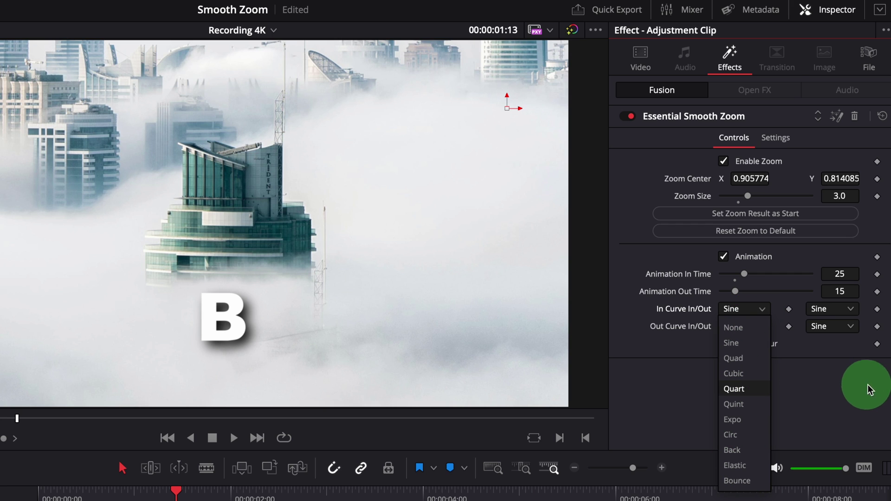
pyautogui.click(879, 401)
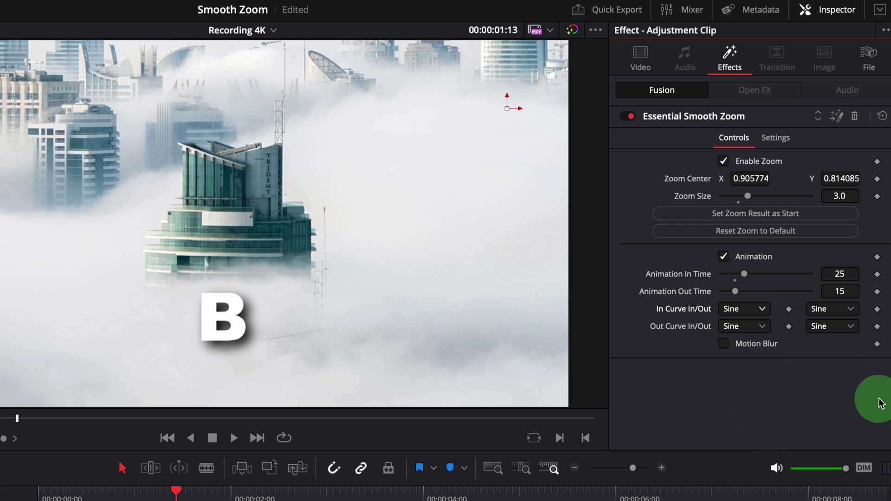
pyautogui.click(839, 316)
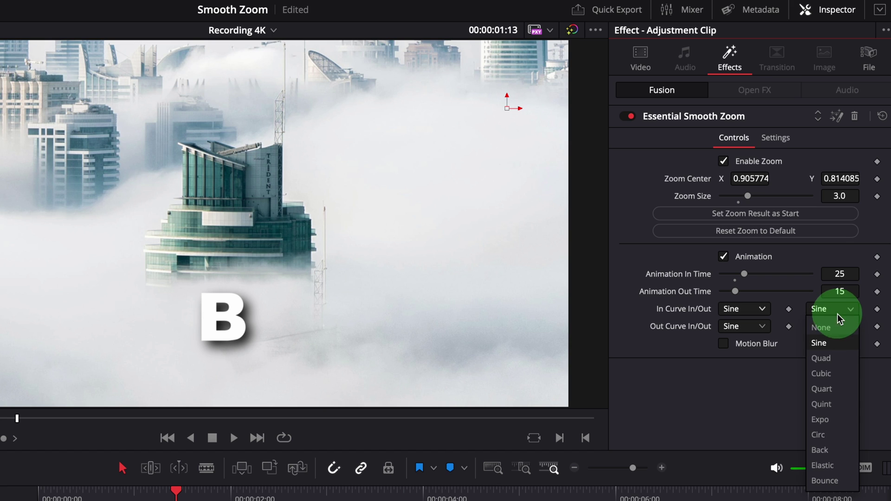
pyautogui.click(819, 450)
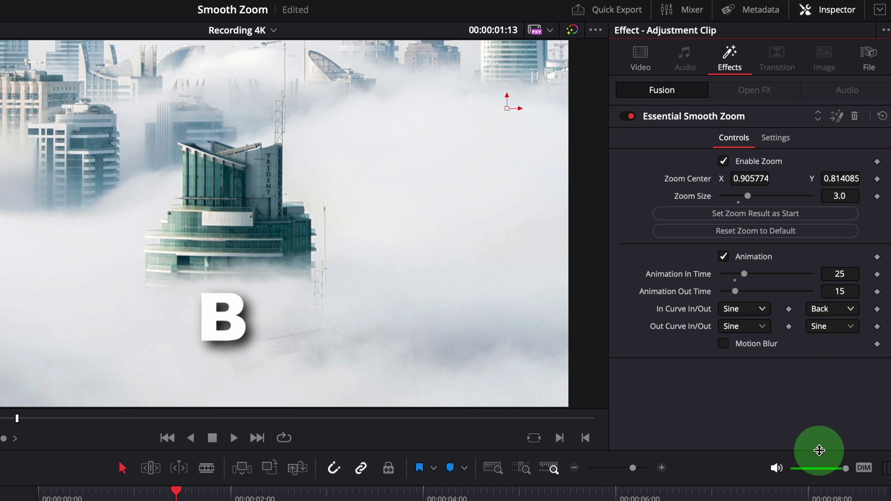
pyautogui.click(755, 326)
pyautogui.click(732, 467)
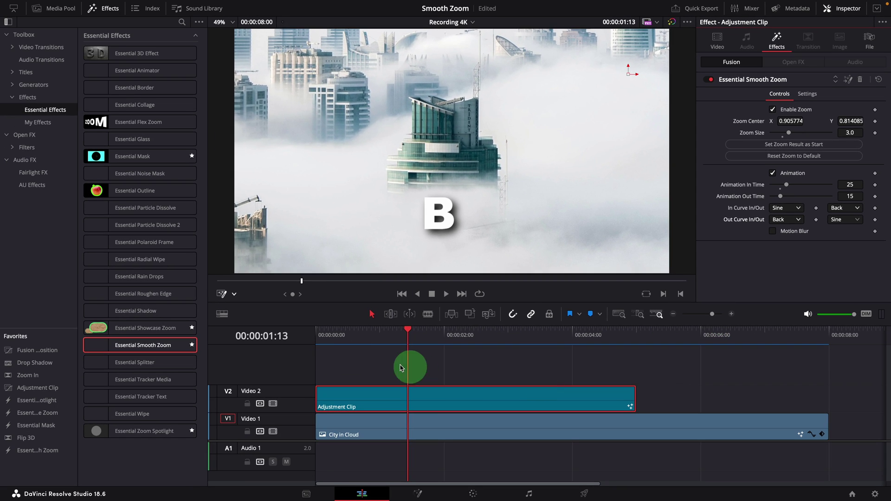
pyautogui.click(161, 426)
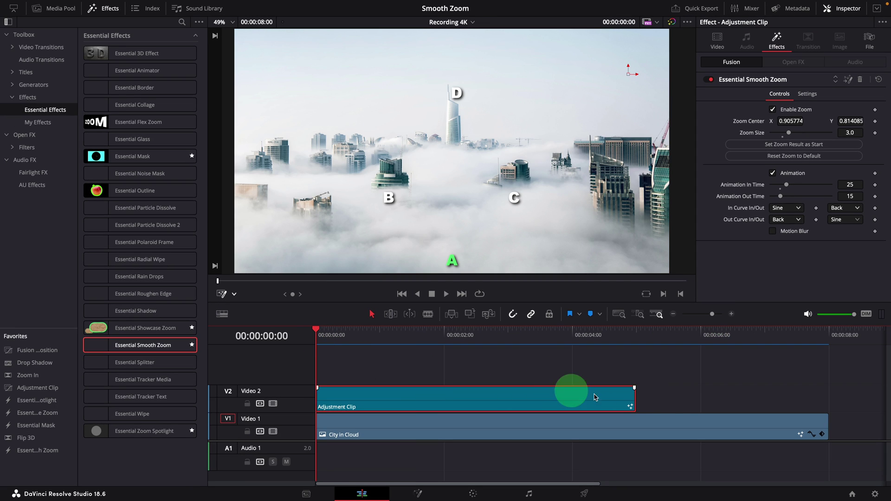
pyautogui.press('space')
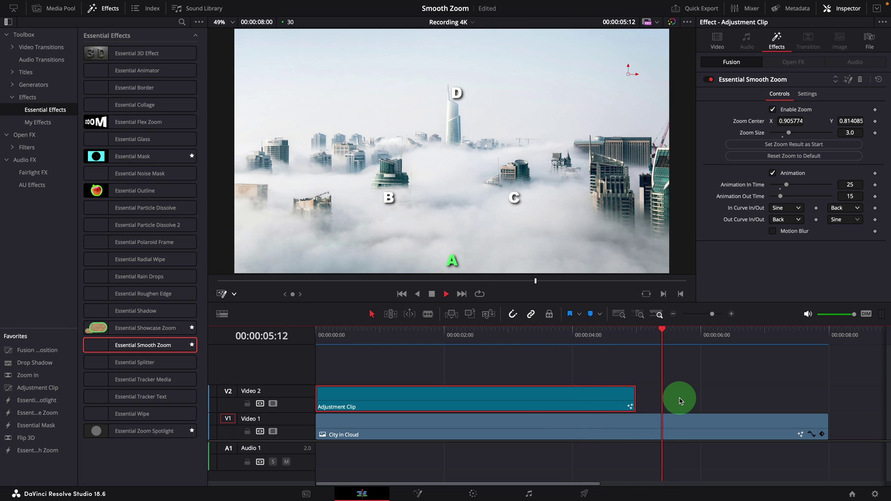
pyautogui.click(571, 342)
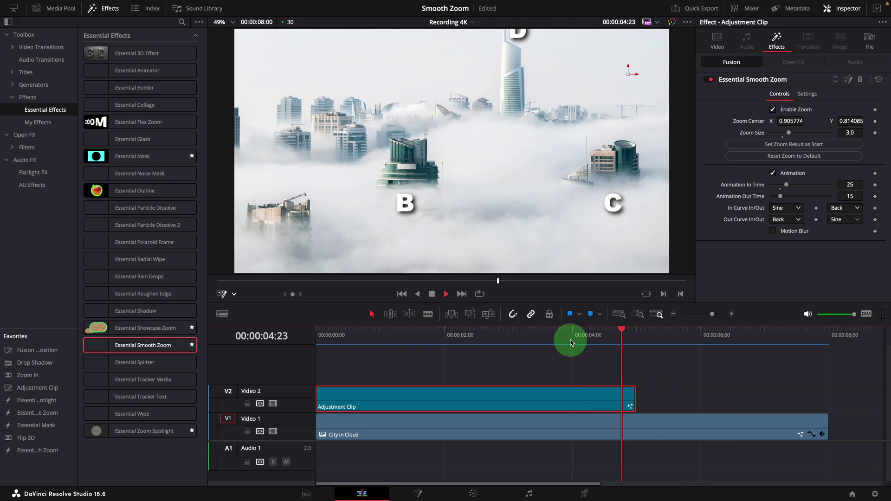
pyautogui.click(571, 343)
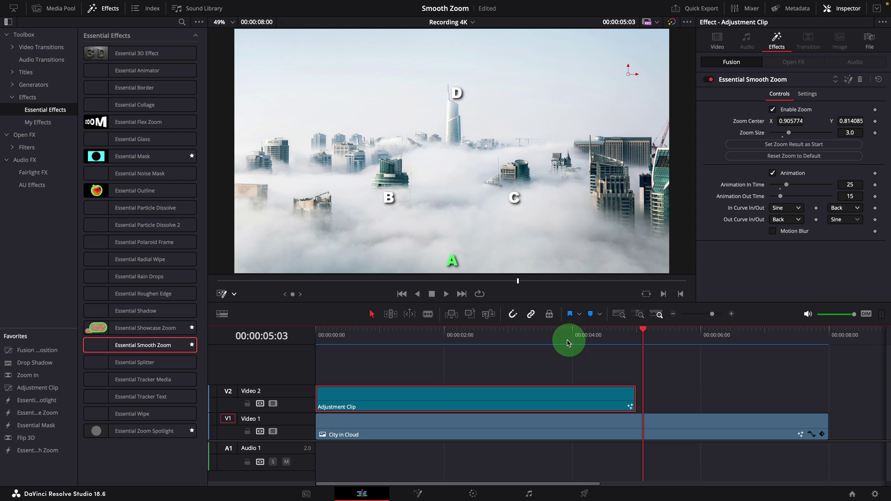
pyautogui.press('space')
pyautogui.click(315, 334)
pyautogui.press('space')
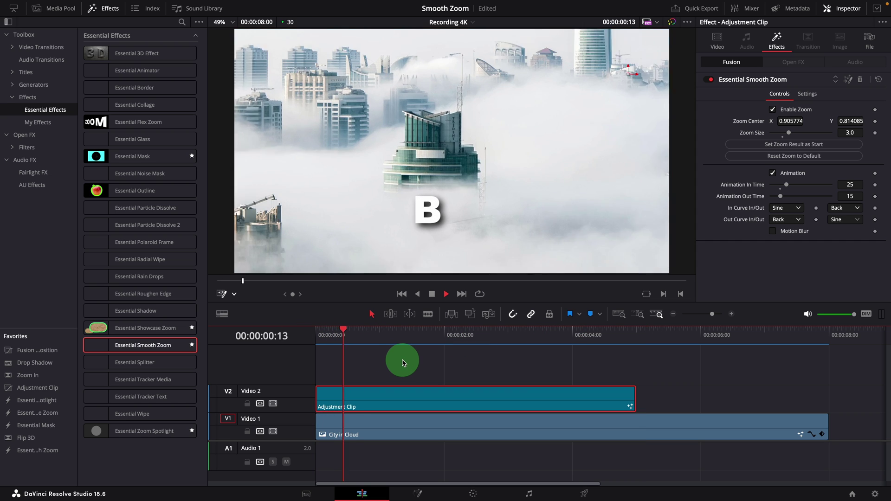
pyautogui.click(324, 334)
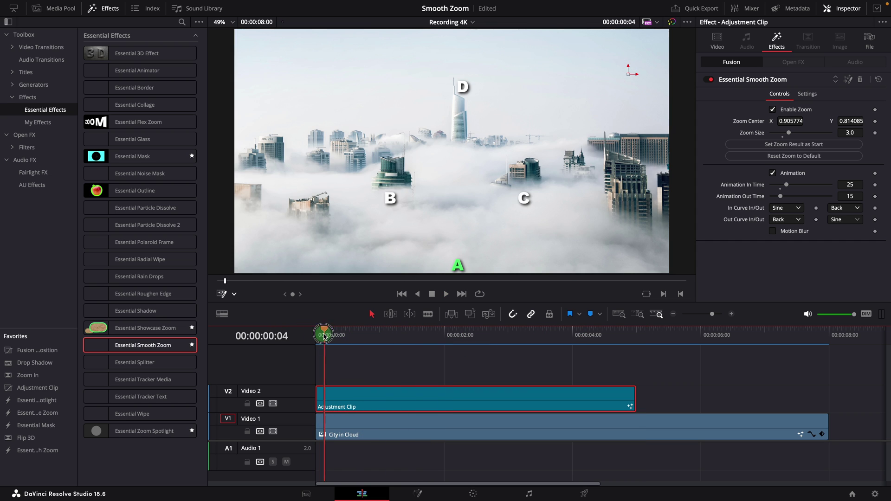
pyautogui.click(357, 354)
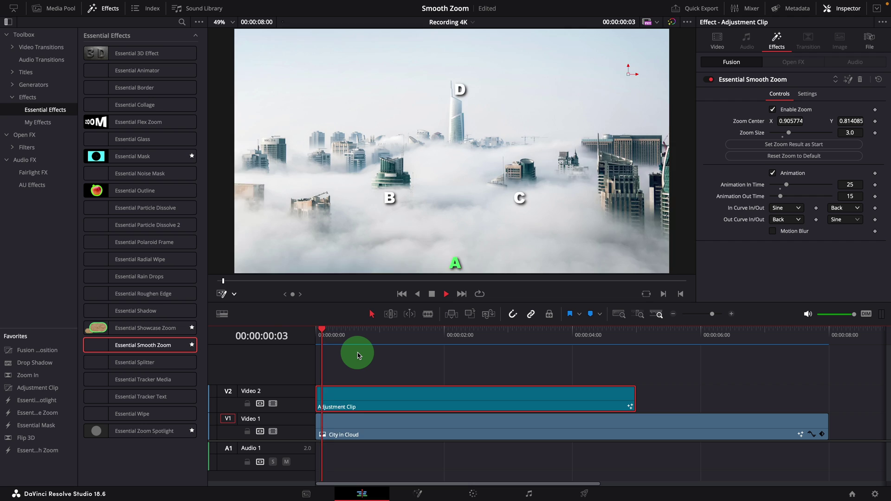
pyautogui.press('space')
pyautogui.click(318, 338)
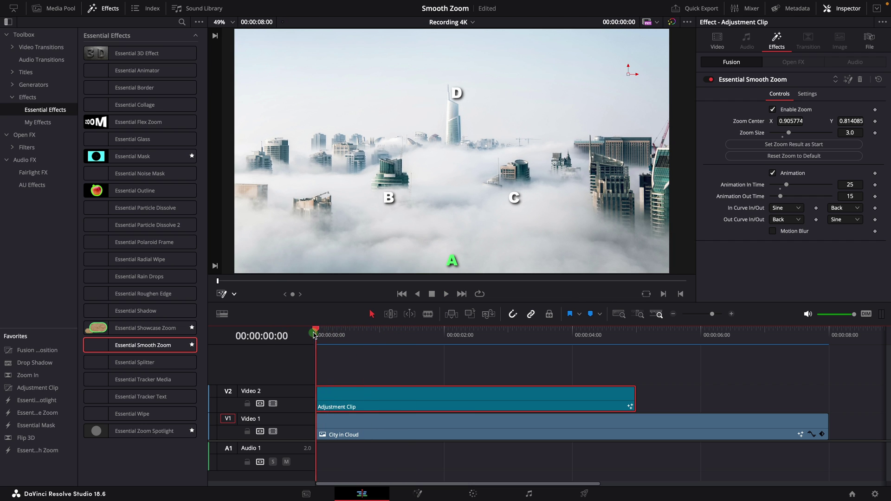
# Shift the adjustment clip to start slightly later and play the zoom onto building B.
pyautogui.click(324, 394)
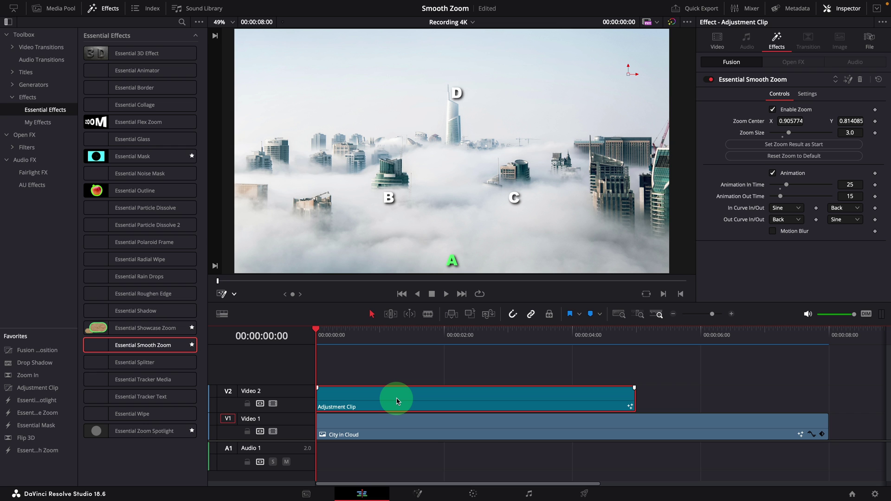
pyautogui.moveTo(384, 401); pyautogui.dragTo(449, 400)
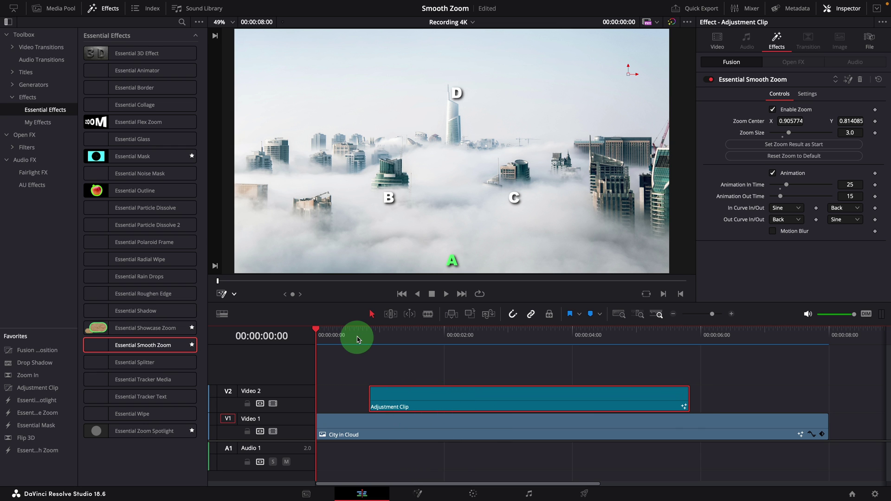
pyautogui.press('space')
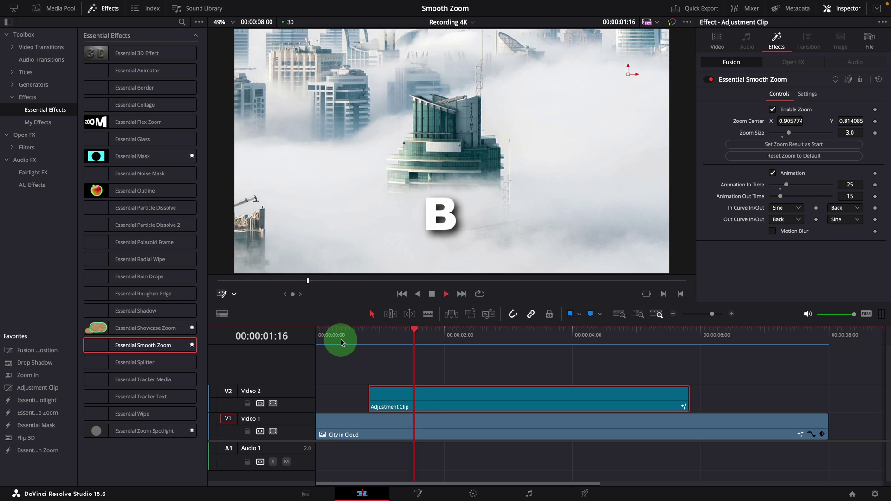
pyautogui.click(330, 338)
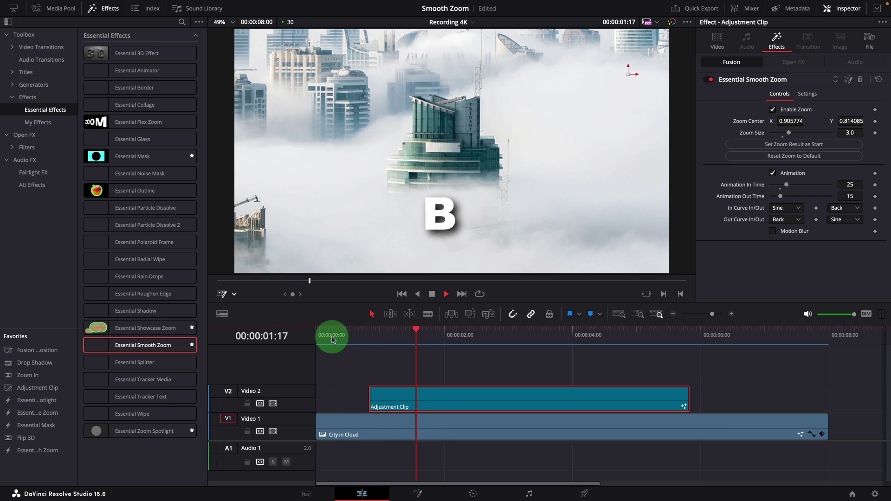
pyautogui.press('space')
pyautogui.click(506, 410)
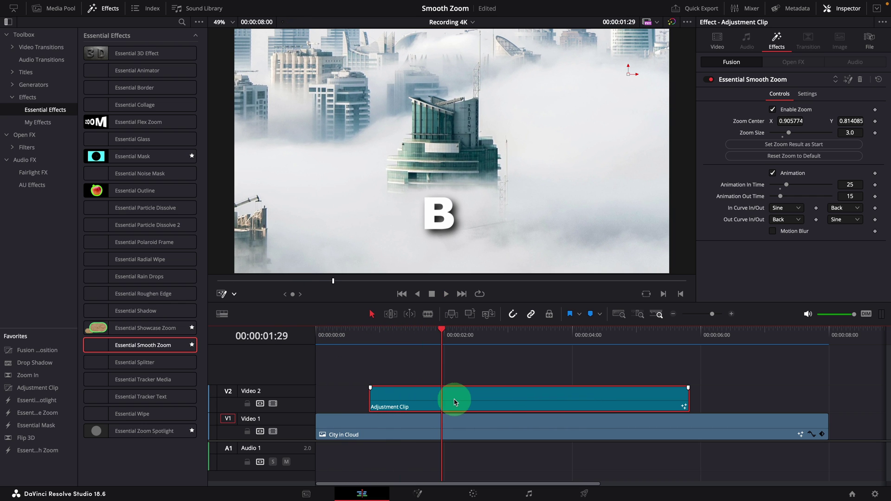
pyautogui.press('space')
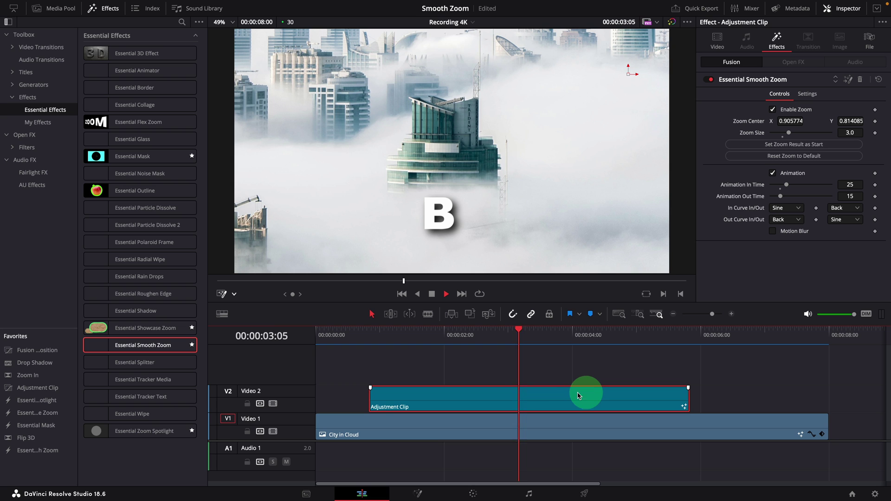
pyautogui.press('space')
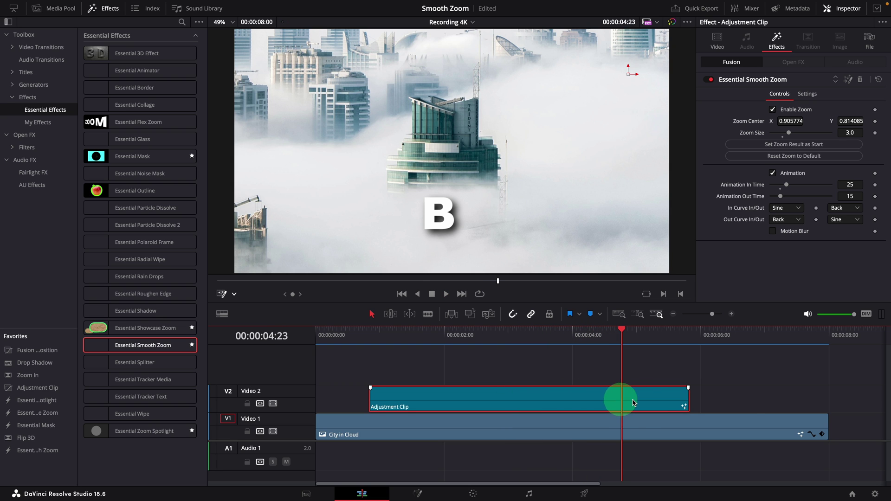
# Trim the adjustment clip's end so the zoom finishes before 4 seconds, and preview it.
pyautogui.moveTo(686, 398); pyautogui.dragTo(797, 397)
pyautogui.moveTo(625, 333); pyautogui.dragTo(469, 349)
pyautogui.moveTo(797, 398); pyautogui.dragTo(558, 389)
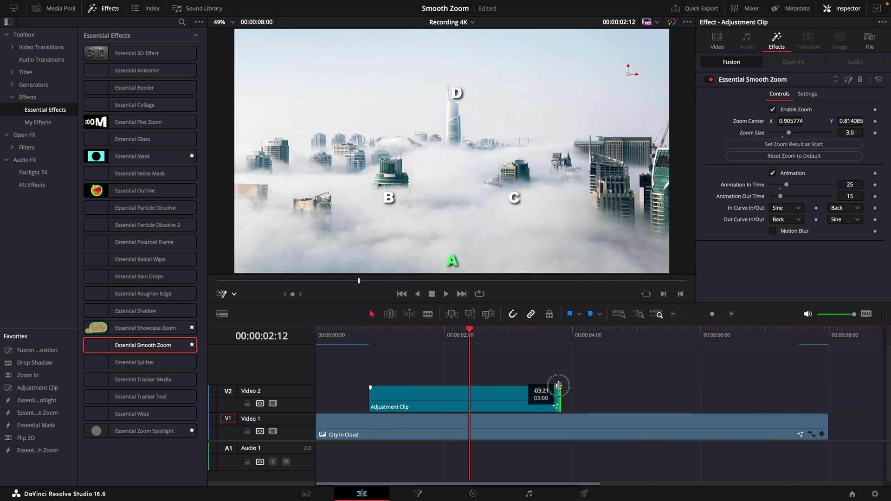
pyautogui.click(384, 335)
pyautogui.press('space')
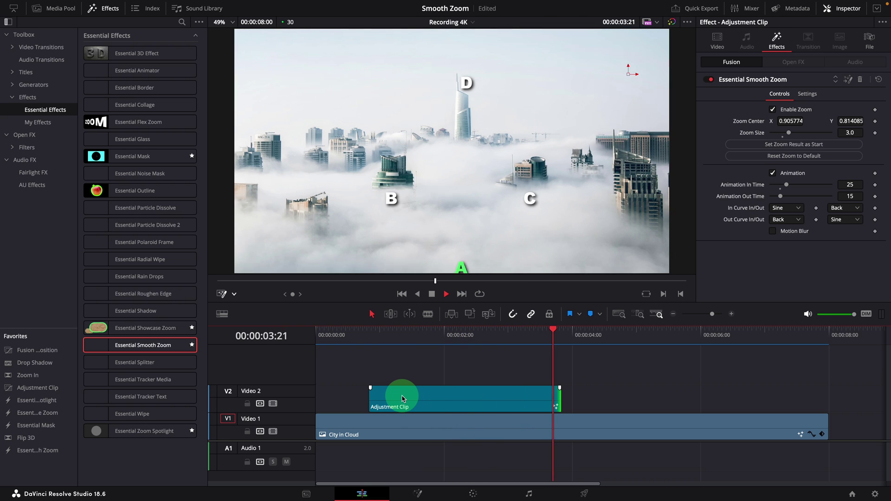
pyautogui.click(529, 344)
pyautogui.click(528, 344)
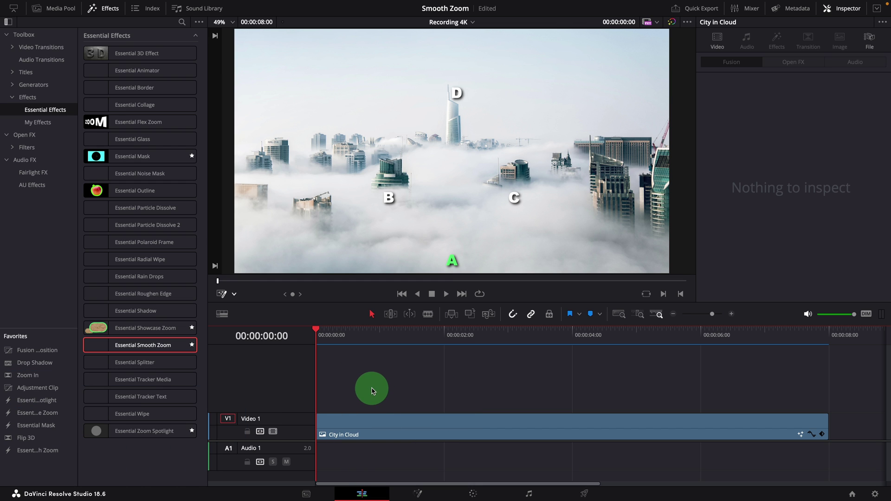
# Drop a new Adjustment Clip from Favorites onto Video 2 and apply Essential Smooth Zoom to it.
pyautogui.moveTo(40, 386); pyautogui.dragTo(365, 398)
pyautogui.moveTo(135, 344); pyautogui.dragTo(376, 401)
pyautogui.moveTo(324, 335); pyautogui.dragTo(417, 335)
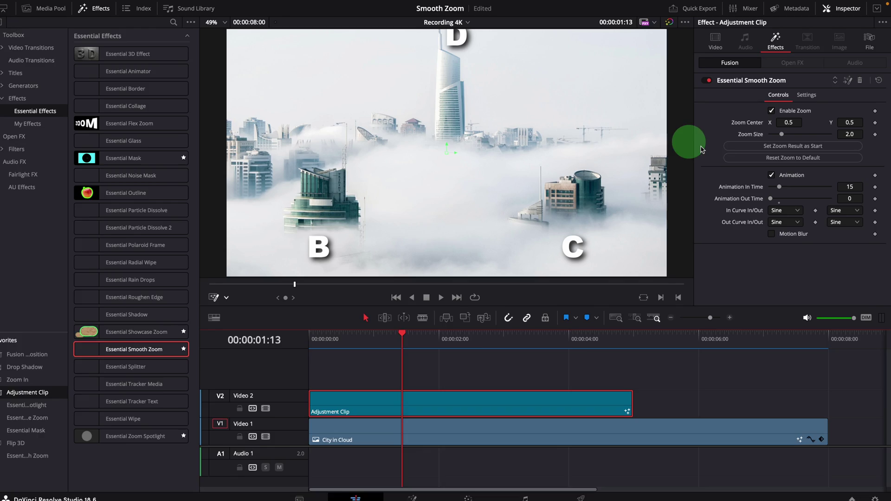
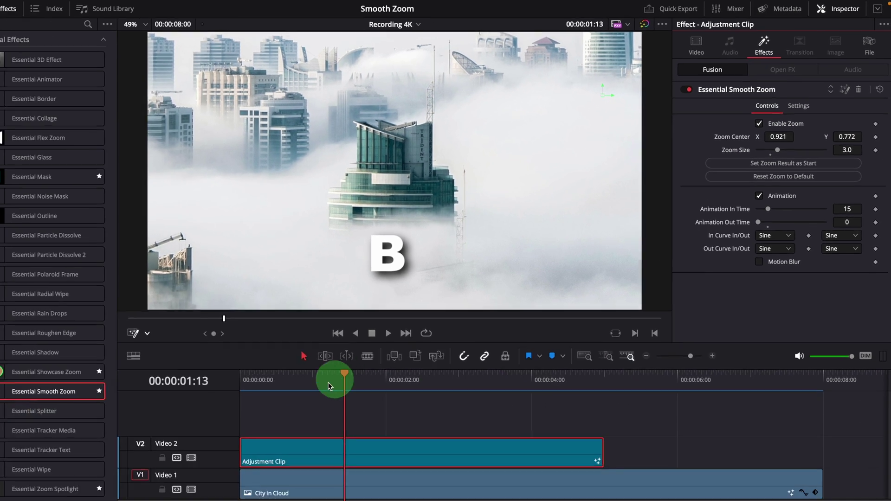
# Play to where the zoom lands on B and blade the adjustment clip there, near 1:17.
pyautogui.click(39, 499)
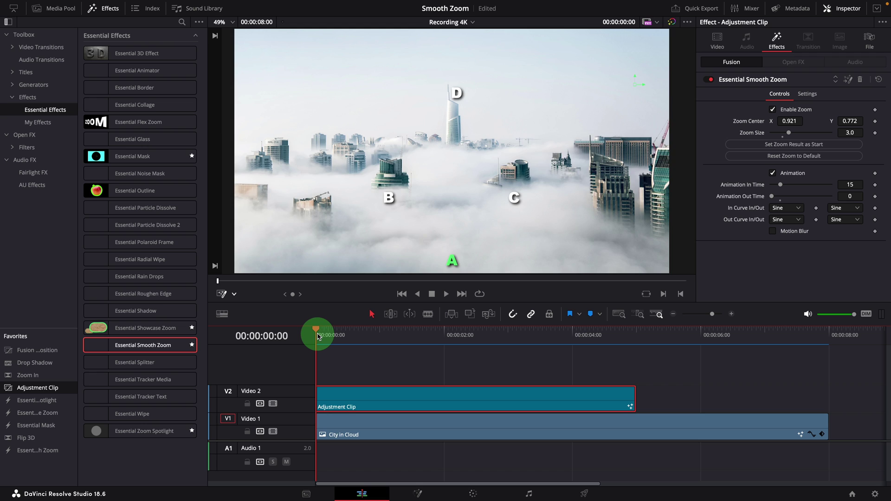
pyautogui.press('space')
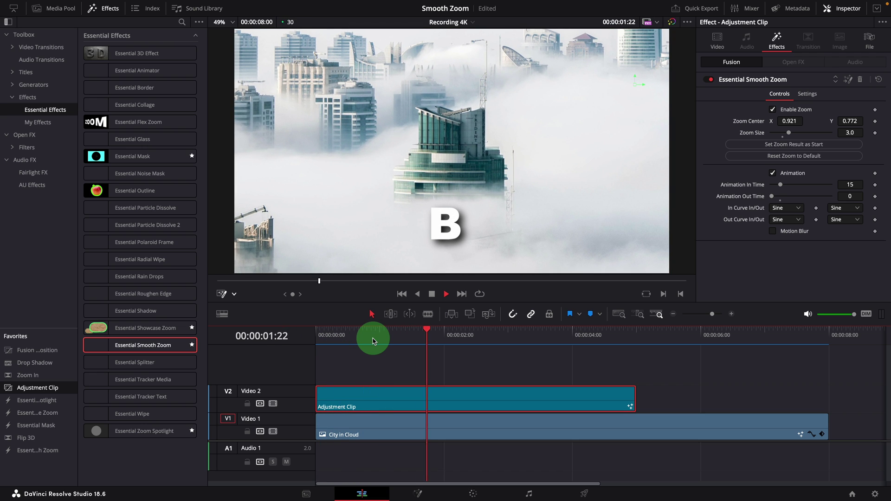
pyautogui.press('space')
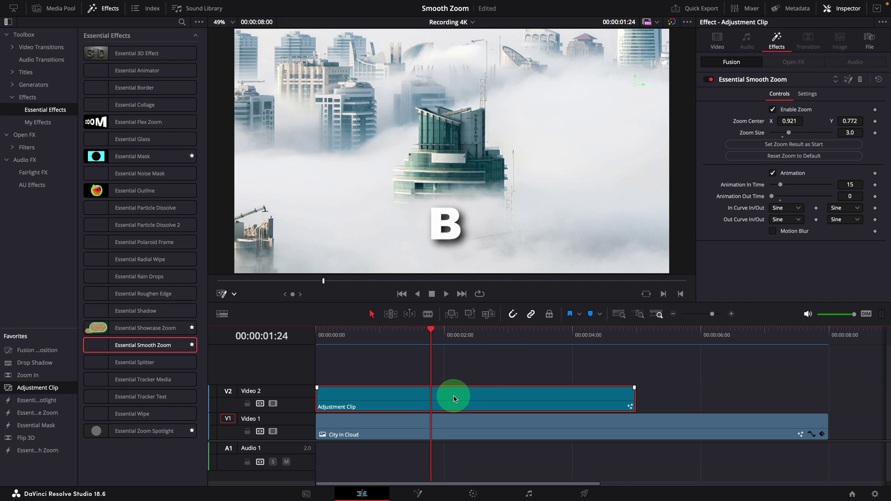
pyautogui.hotkey('ctrl', 'b')
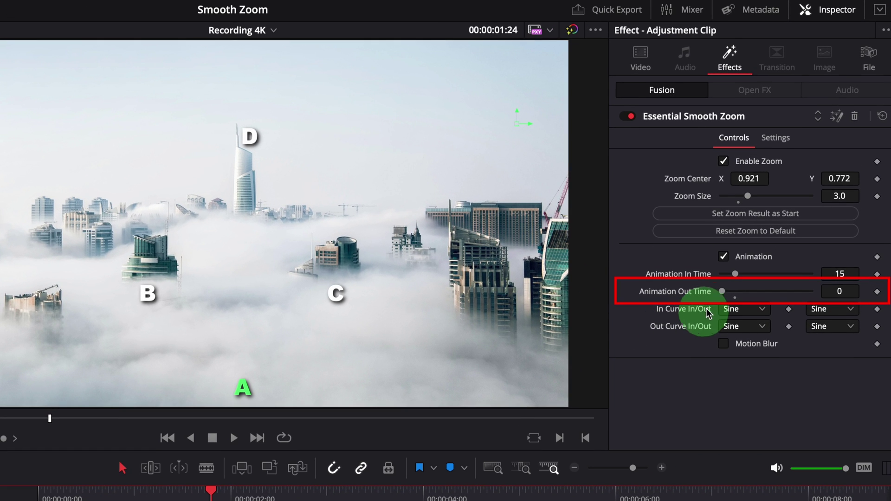
pyautogui.click(389, 499)
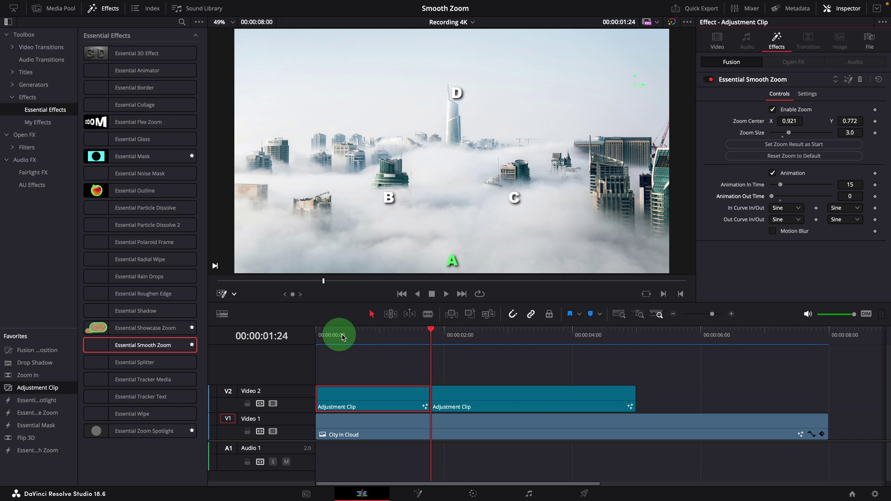
pyautogui.moveTo(342, 335); pyautogui.dragTo(416, 338)
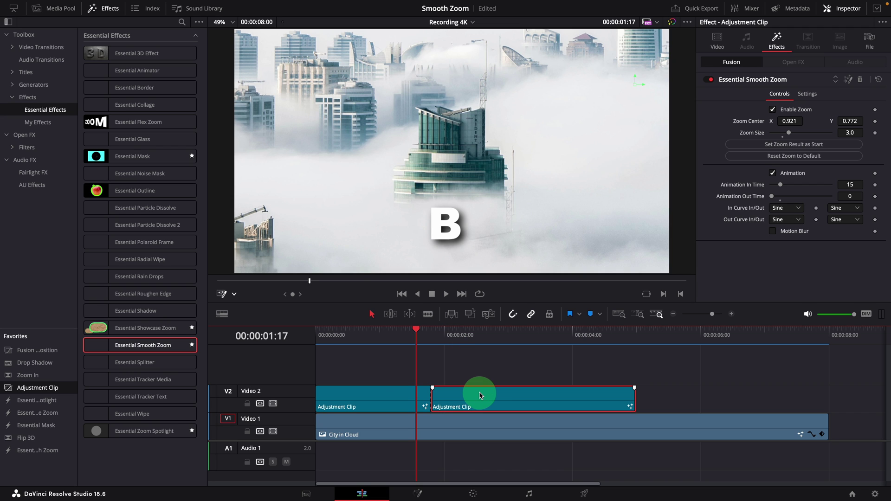
pyautogui.moveTo(418, 331); pyautogui.dragTo(473, 340)
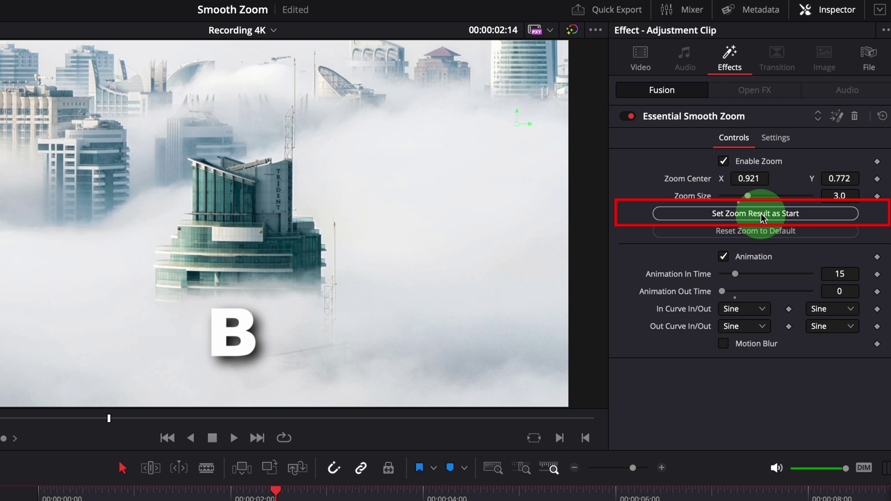
# Set the second adjustment clip's zoom result as start, so it holds 3.0× on B past the cut.
pyautogui.click(761, 216)
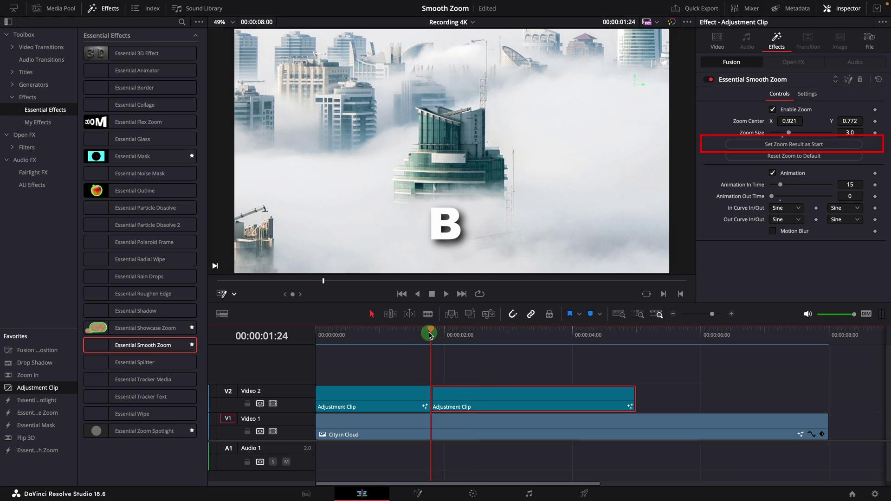
pyautogui.moveTo(433, 333); pyautogui.dragTo(413, 336)
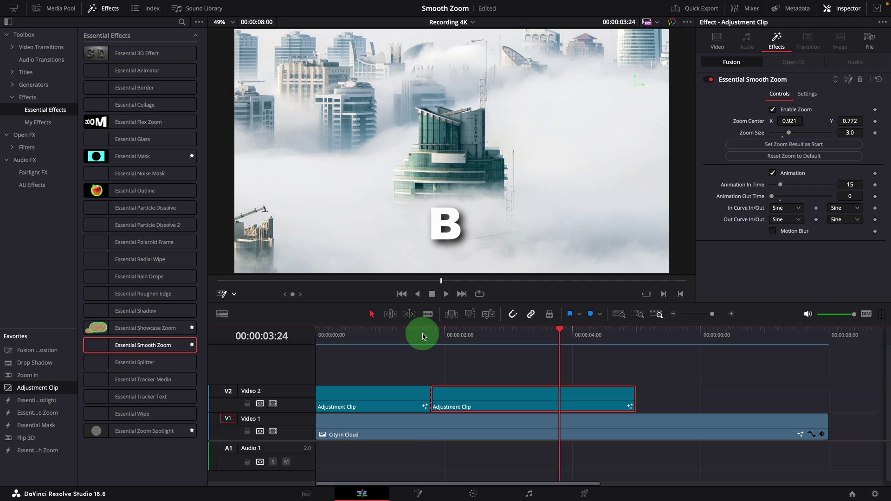
pyautogui.moveTo(418, 337); pyautogui.dragTo(484, 342)
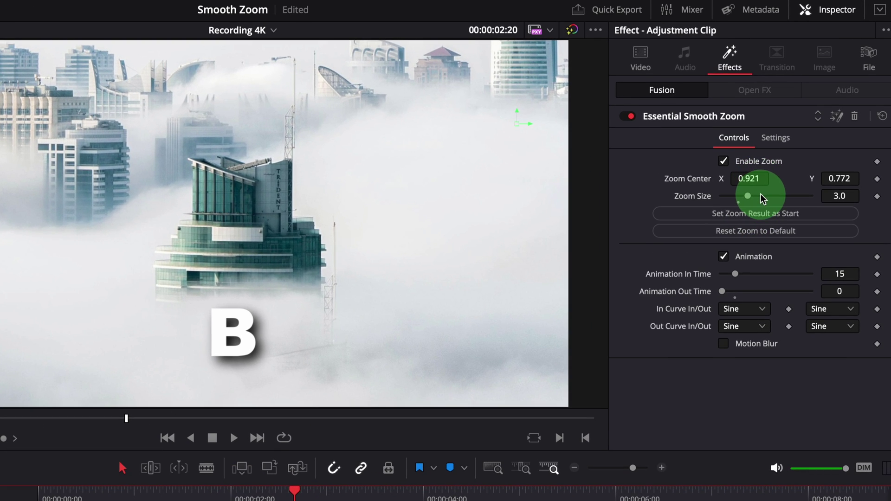
# Set the second clip's Zoom Size to 5.0 and Zoom Center to X 1.203, Y 1.066.
pyautogui.moveTo(761, 194); pyautogui.dragTo(261, 175)
pyautogui.moveTo(845, 178); pyautogui.dragTo(396, 185)
pyautogui.moveTo(730, 178); pyautogui.dragTo(755, 176)
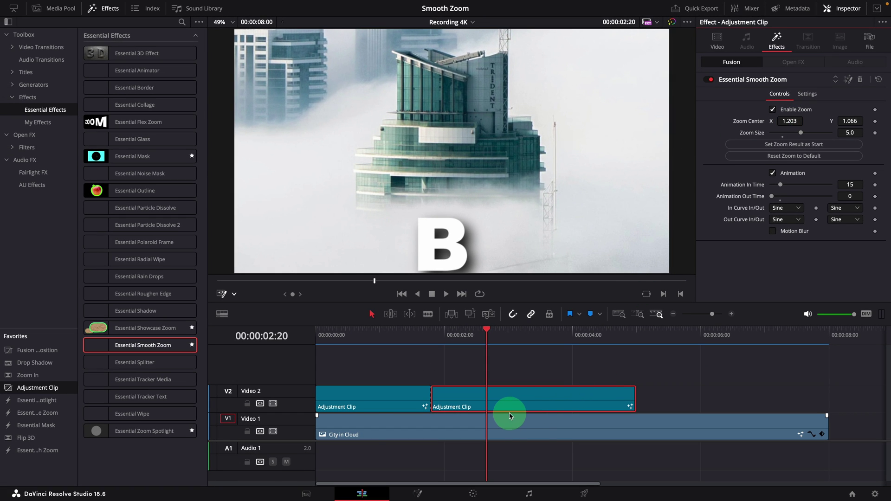
# Play the sequence from the start to review the deeper zoom, then select the second adjustment clip.
pyautogui.click(375, 359)
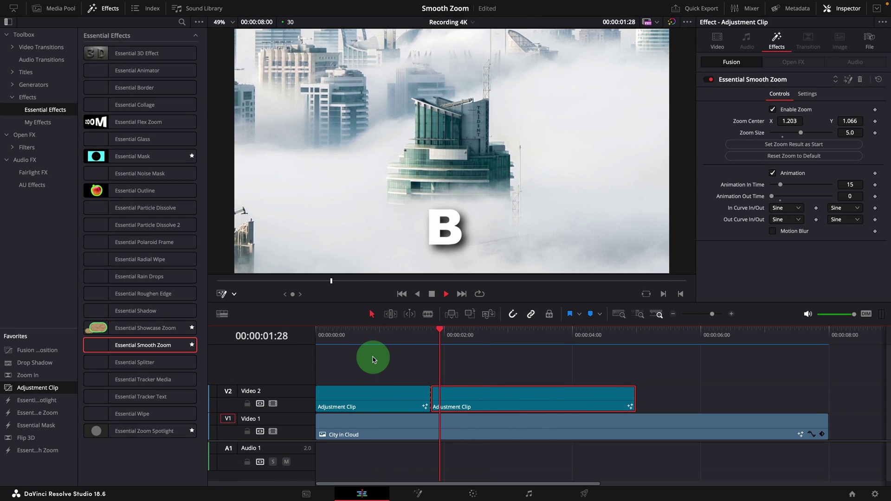
pyautogui.press('space')
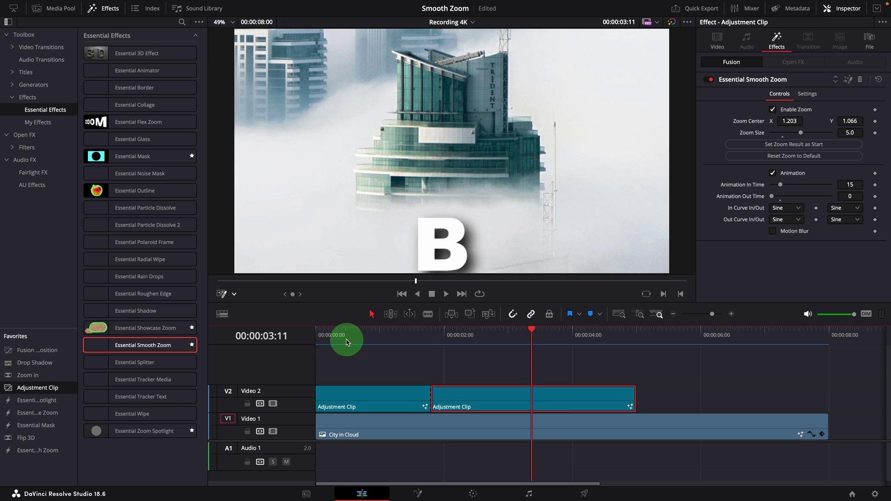
pyautogui.click(319, 335)
pyautogui.press('space')
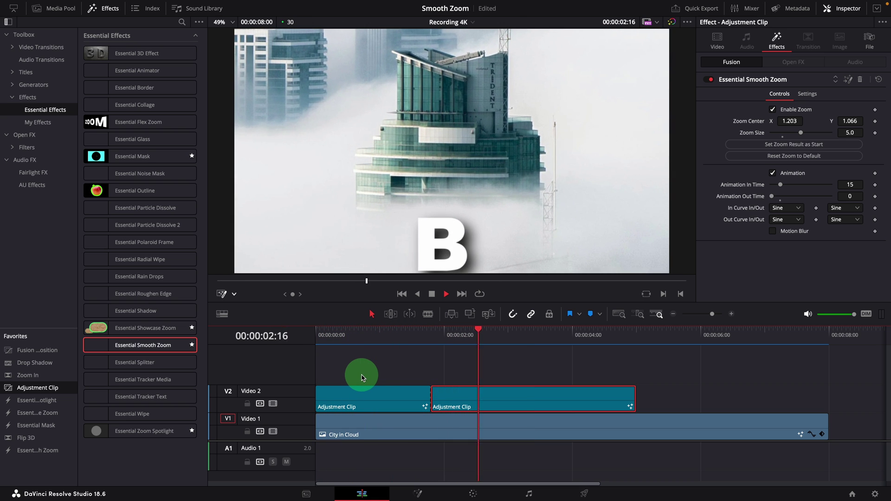
pyautogui.click(518, 334)
pyautogui.moveTo(518, 335); pyautogui.dragTo(568, 335)
pyautogui.click(597, 412)
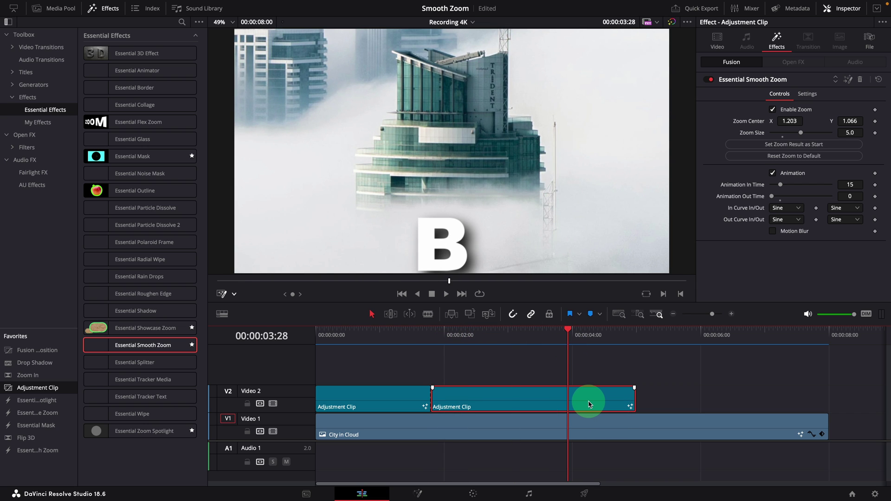
# Blade off a third adjustment clip at 03:28 and give the middle clip a 15-frame Animation Out Time.
pyautogui.hotkey('ctrl', 'b')
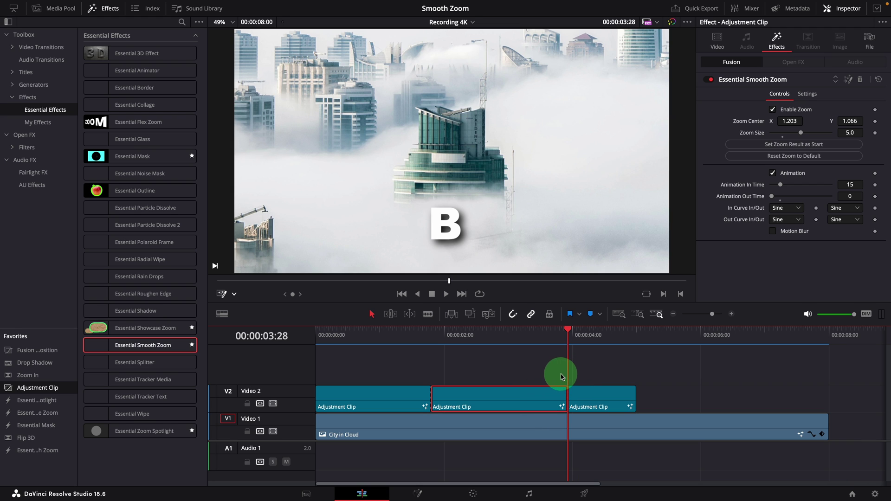
pyautogui.moveTo(564, 333)
pyautogui.mouseDown()
pyautogui.moveTo(533, 337)
pyautogui.moveTo(555, 335)
pyautogui.mouseUp()
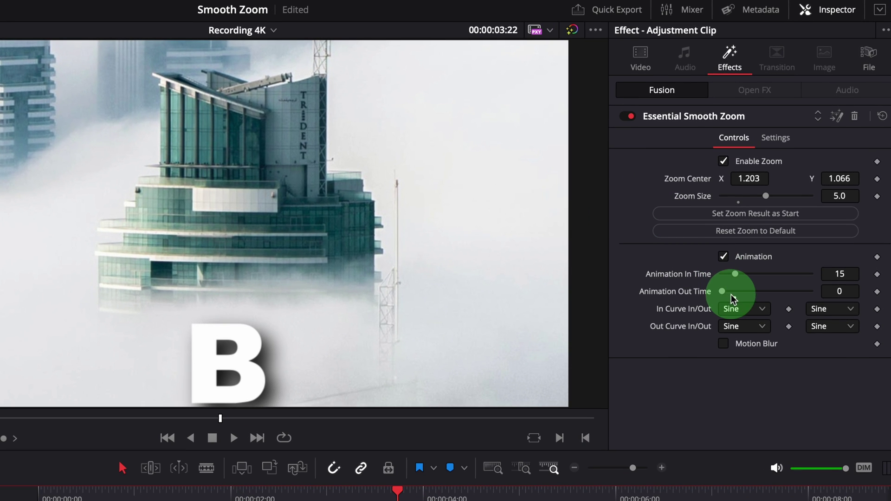
pyautogui.moveTo(731, 294); pyautogui.dragTo(736, 299)
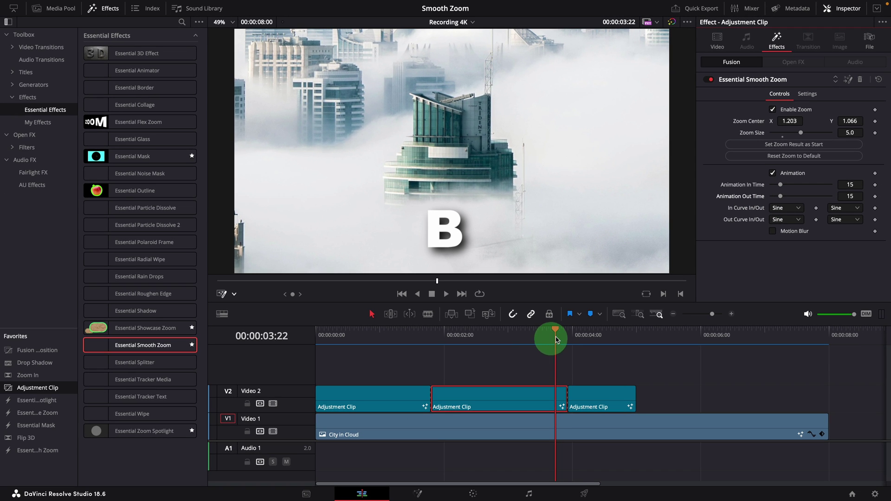
pyautogui.moveTo(556, 340); pyautogui.dragTo(436, 335)
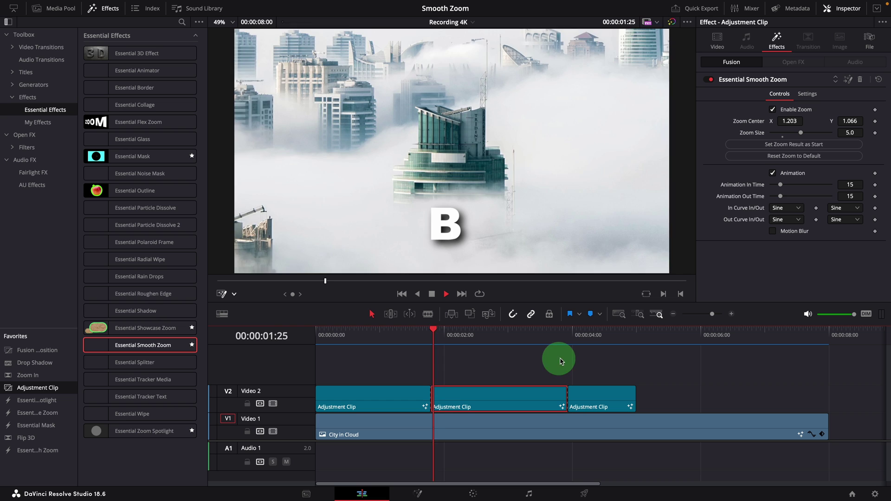
pyautogui.press('space')
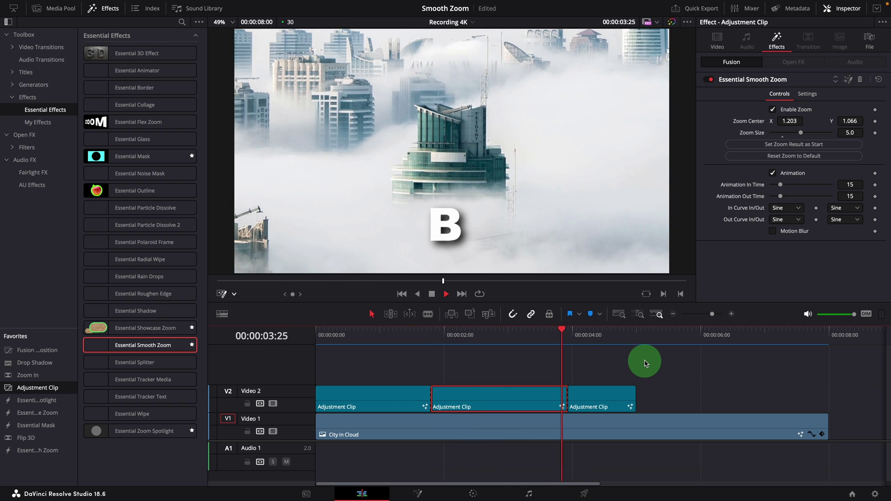
pyautogui.press('space')
pyautogui.moveTo(589, 340); pyautogui.dragTo(567, 334)
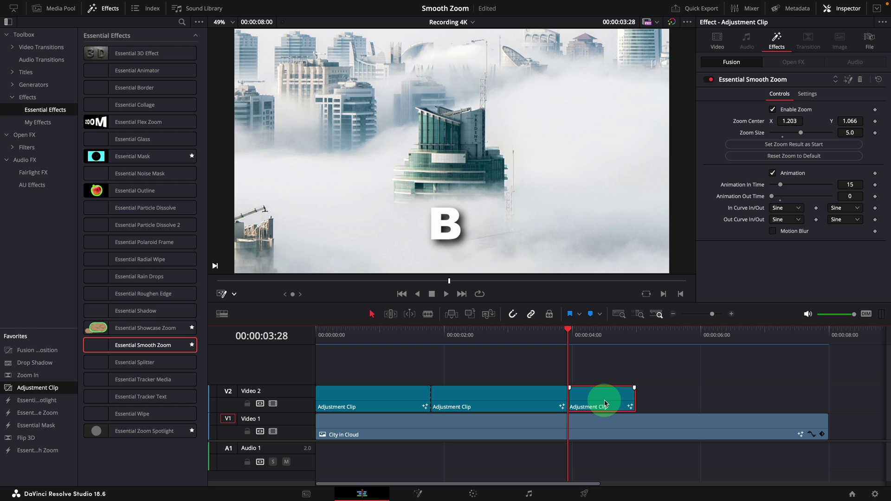
# Replay the third adjustment clip from its start to review it.
pyautogui.press('space')
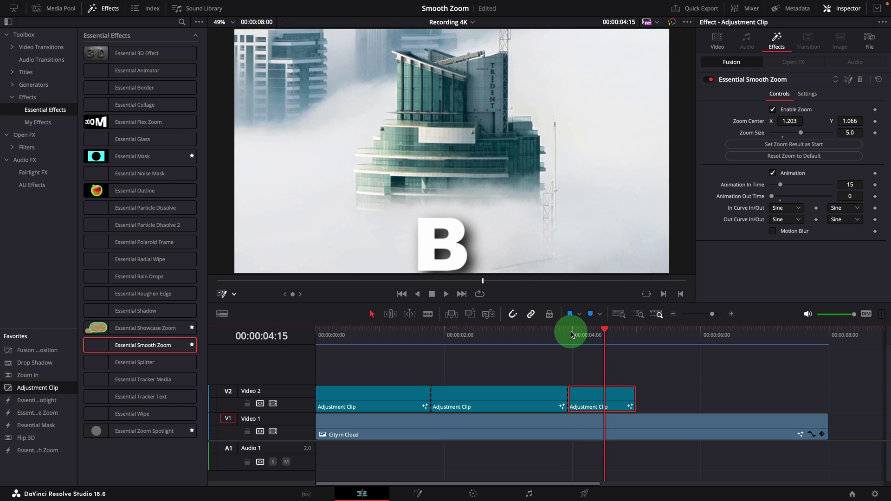
pyautogui.click(571, 334)
pyautogui.click(571, 334)
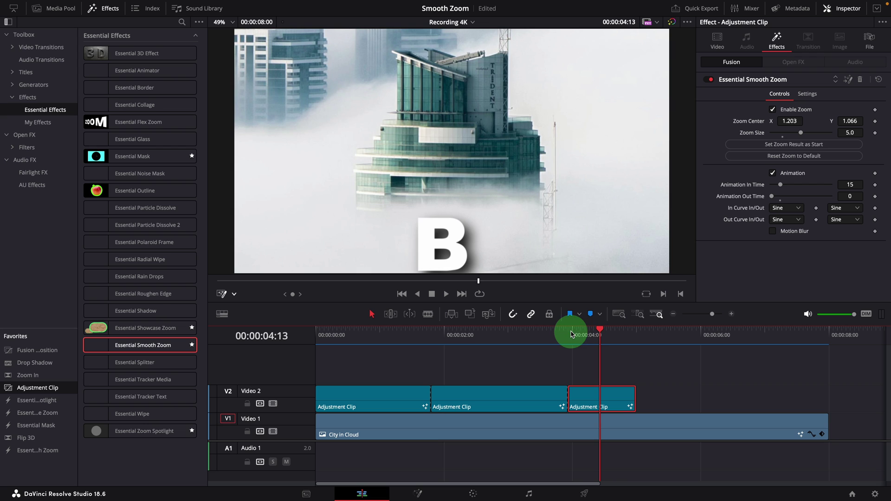
pyautogui.click(571, 334)
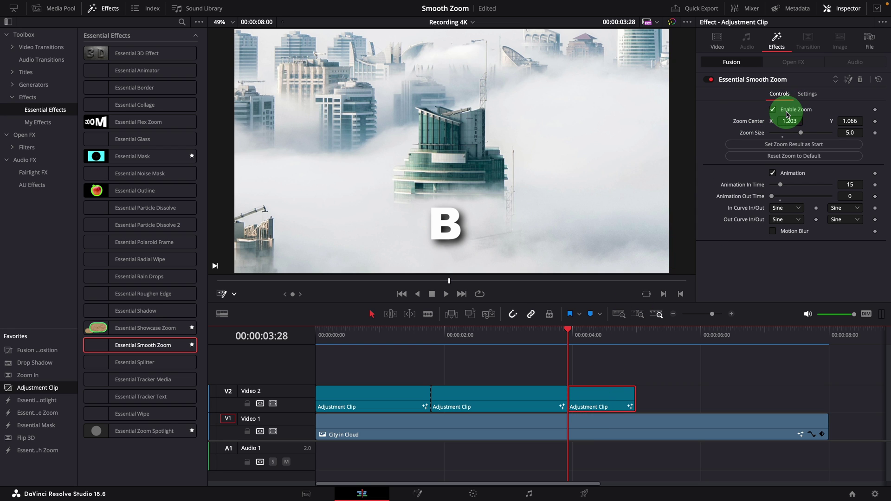
# Untick Enable Zoom on the third clip and scrub through it to confirm.
pyautogui.click(787, 114)
pyautogui.click(551, 333)
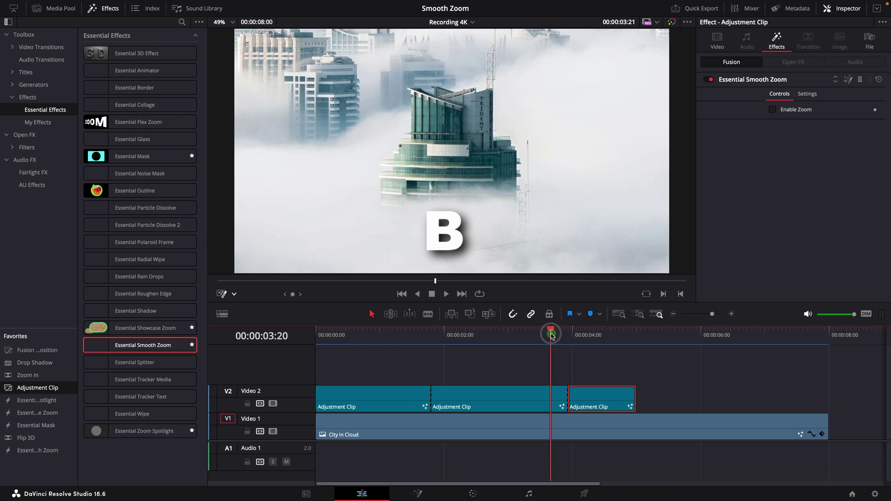
pyautogui.moveTo(551, 333); pyautogui.dragTo(521, 332)
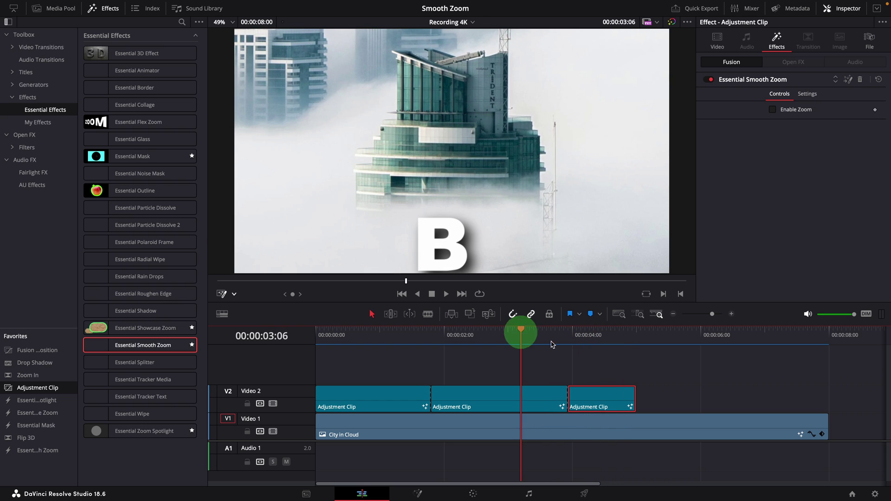
pyautogui.press('space')
pyautogui.press('space')
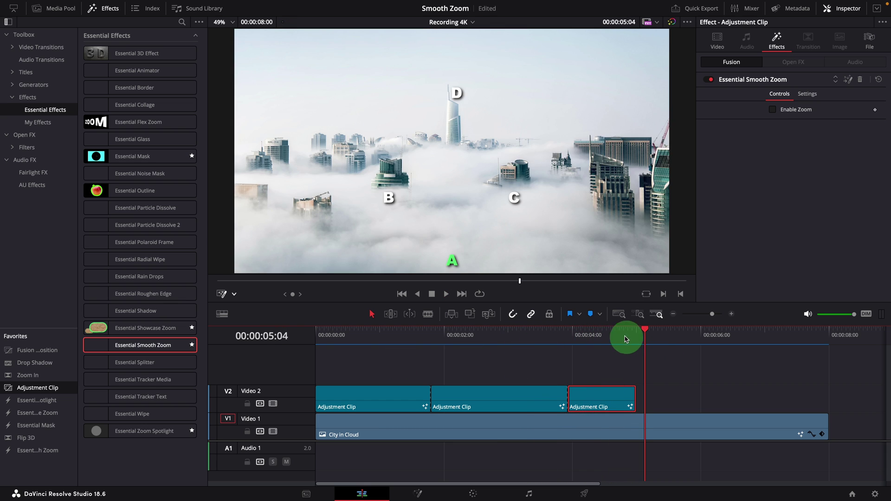
pyautogui.moveTo(626, 338); pyautogui.dragTo(605, 341)
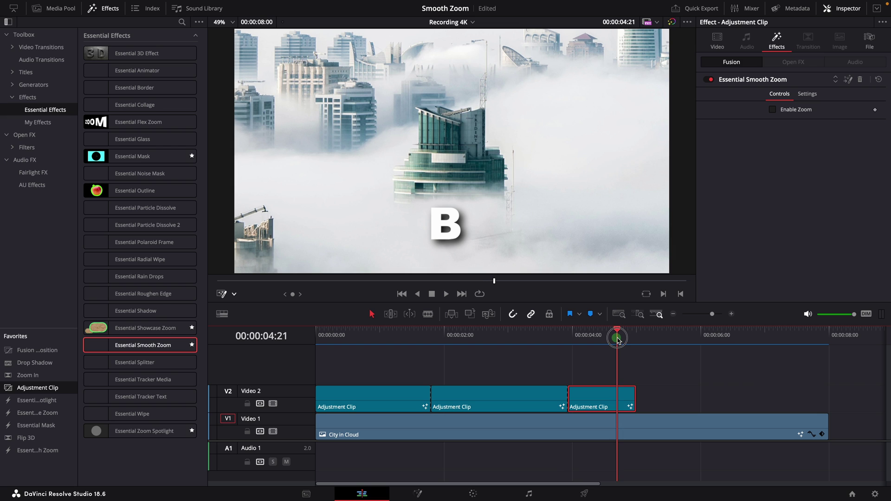
# Lengthen the third adjustment clip and blade it near its end to create a fourth clip.
pyautogui.moveTo(634, 398); pyautogui.dragTo(677, 398)
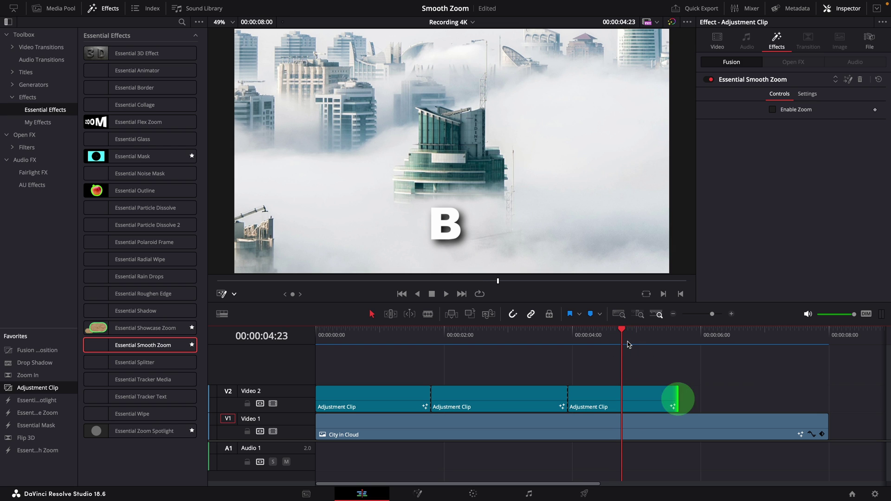
pyautogui.click(644, 335)
pyautogui.moveTo(646, 337); pyautogui.dragTo(637, 337)
pyautogui.click(650, 405)
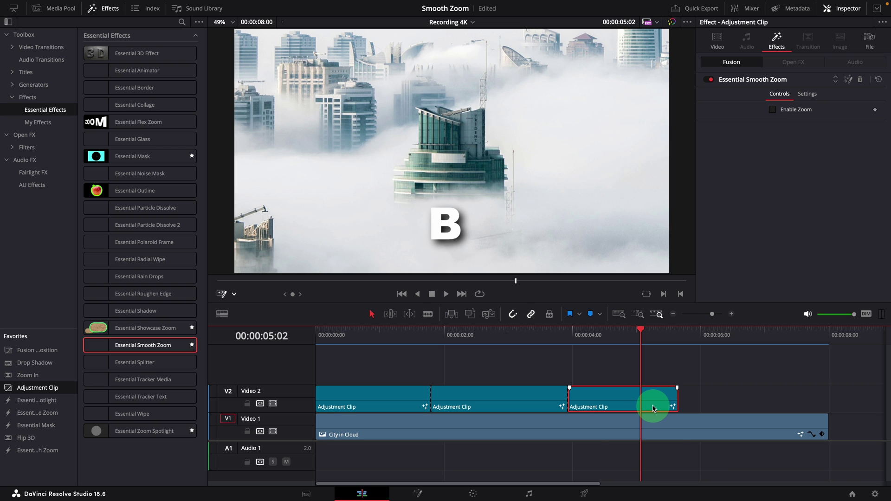
pyautogui.hotkey('ctrl', 'b')
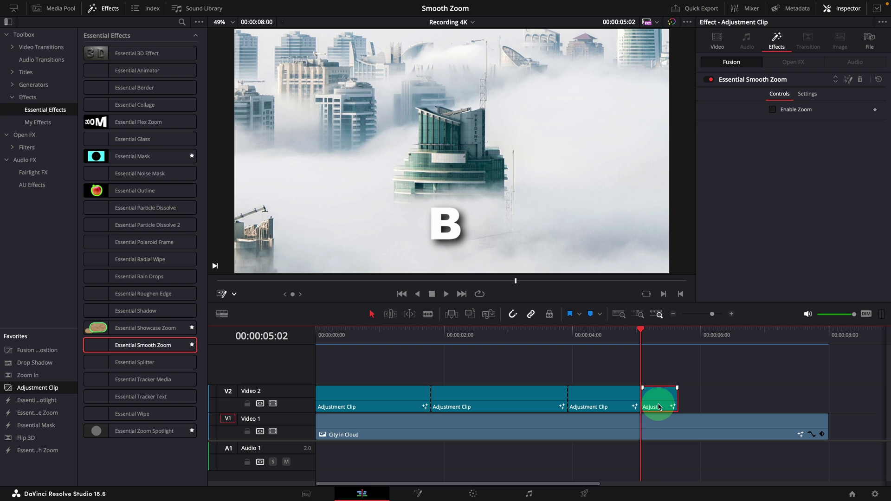
# Enable Zoom on the fourth clip and reset it to default: centre 0.5, 0.5, size 1.0.
pyautogui.click(772, 110)
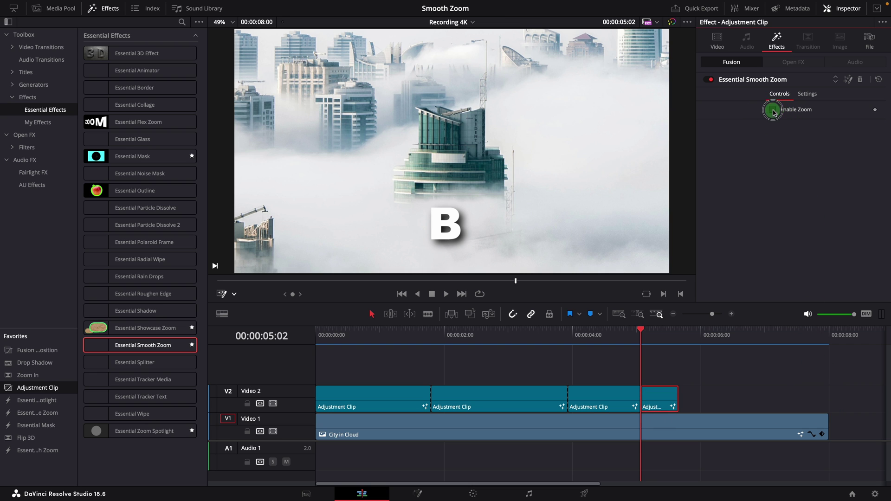
pyautogui.moveTo(641, 330)
pyautogui.mouseDown()
pyautogui.moveTo(652, 334)
pyautogui.moveTo(641, 333)
pyautogui.mouseUp()
pyautogui.click(665, 398)
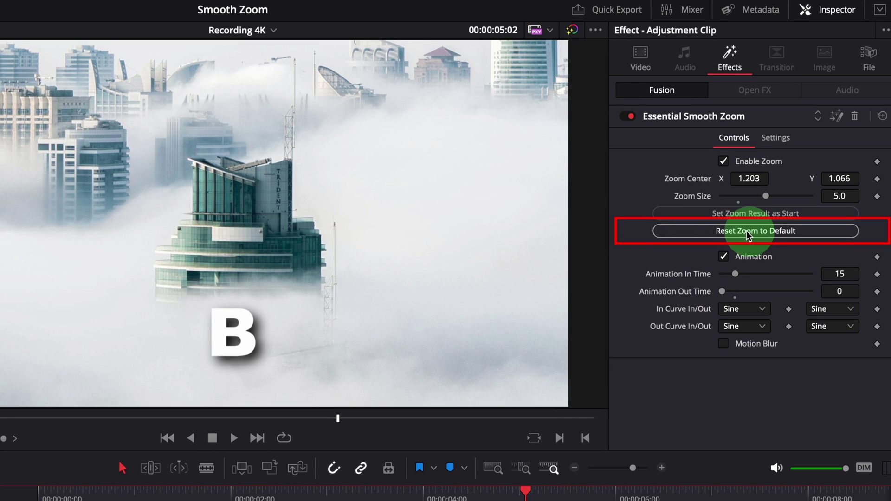
pyautogui.click(755, 231)
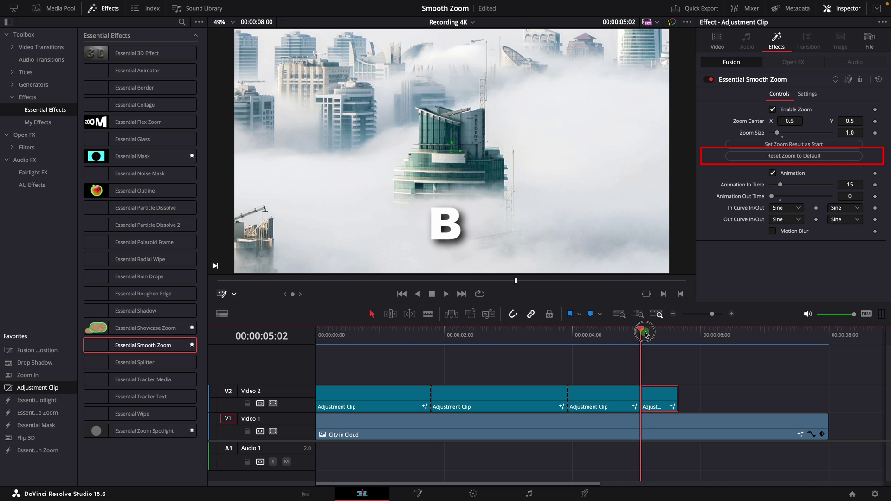
pyautogui.moveTo(642, 335)
pyautogui.mouseDown()
pyautogui.moveTo(687, 337)
pyautogui.moveTo(640, 333)
pyautogui.mouseUp()
pyautogui.press('space')
pyautogui.press('space')
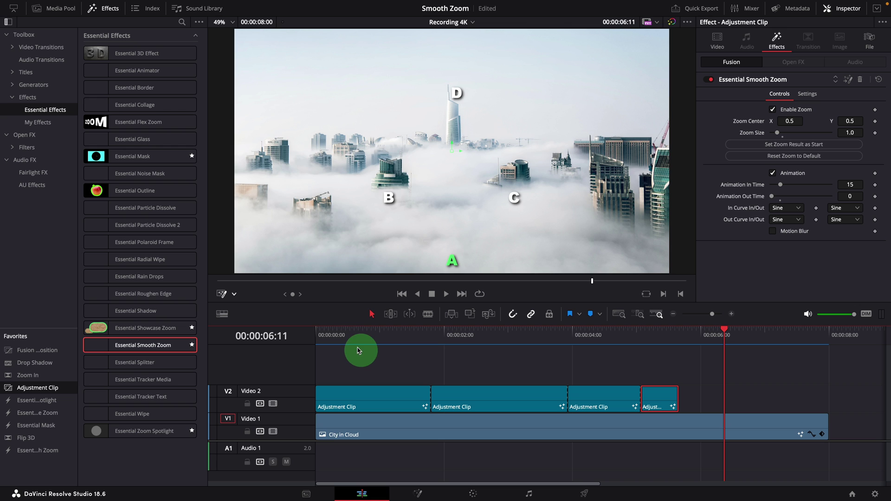
# Play the sequence, then move the cuts between clips two–three and three–four earlier.
pyautogui.click(315, 338)
pyautogui.press('space')
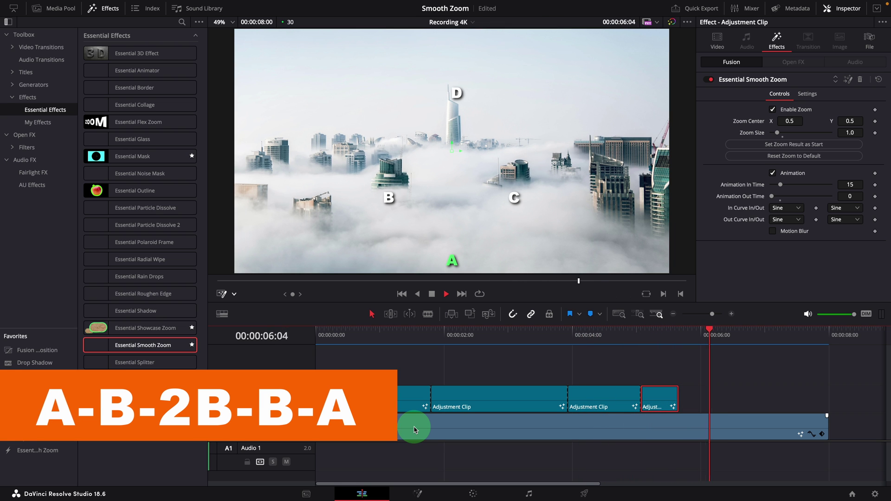
pyautogui.press('space')
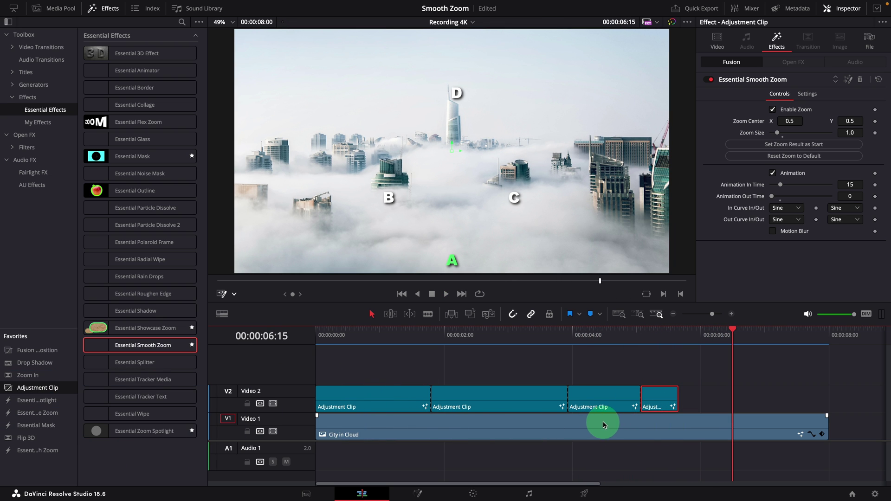
pyautogui.moveTo(568, 398); pyautogui.dragTo(540, 398)
pyautogui.click(525, 338)
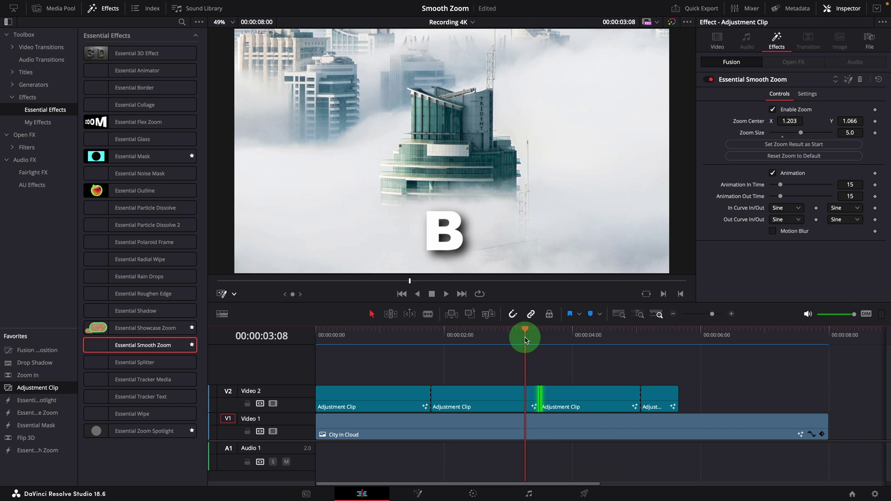
pyautogui.moveTo(524, 338); pyautogui.dragTo(603, 338)
pyautogui.click(641, 397)
pyautogui.moveTo(640, 398); pyautogui.dragTo(618, 398)
pyautogui.press('space')
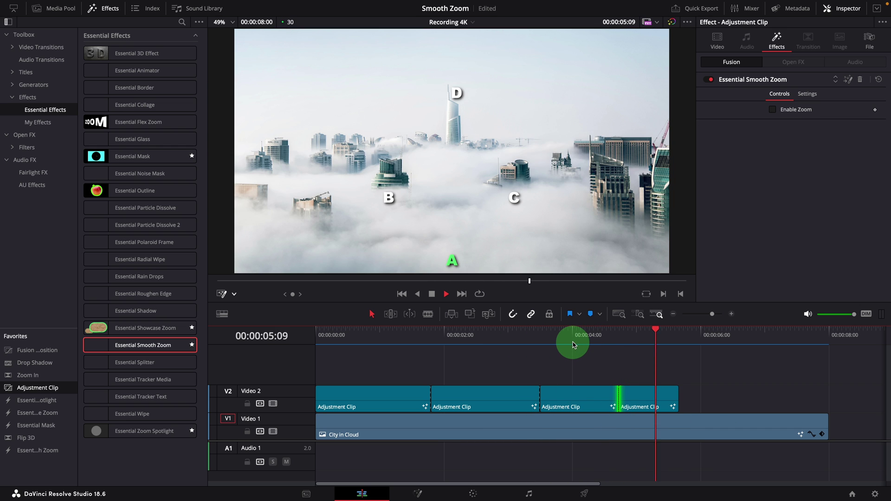
# Move the cut between the first two adjustment clips earlier and replay from the start.
pyautogui.click(583, 341)
pyautogui.moveTo(430, 398); pyautogui.dragTo(396, 398)
pyautogui.click(315, 338)
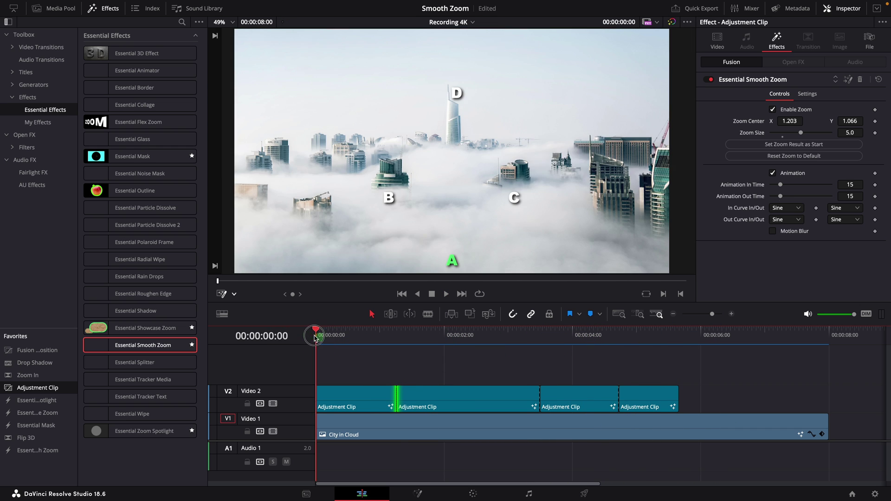
pyautogui.click(390, 435)
pyautogui.press('space')
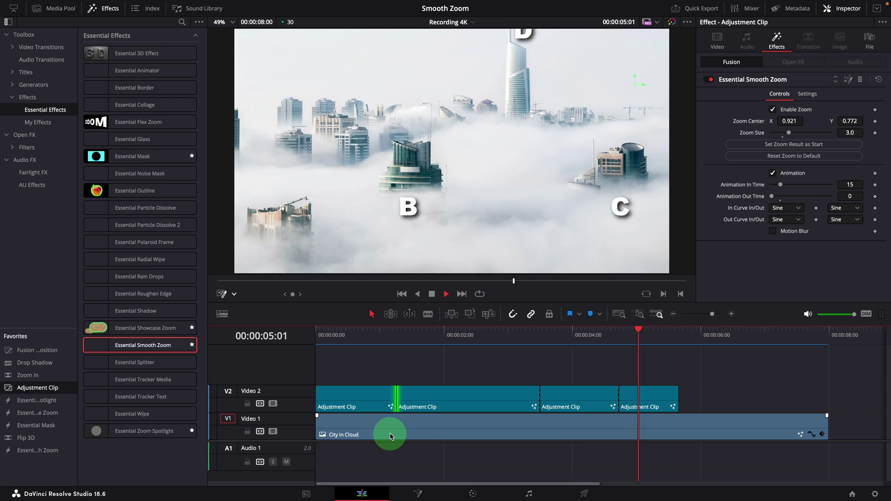
pyautogui.press('space')
# Trim the first adjustment clip's start later and play the retimed sequence.
pyautogui.moveTo(318, 390); pyautogui.dragTo(344, 392)
pyautogui.click(319, 334)
pyautogui.click(440, 435)
pyautogui.press('space')
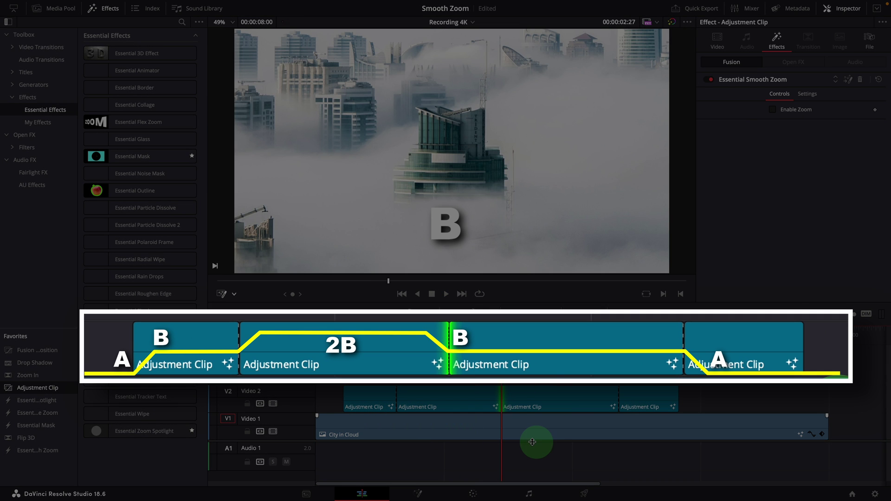
# Place an Adjustment Clip on V2 above City in Cloud and apply Essential Smooth Zoom.
pyautogui.press('space')
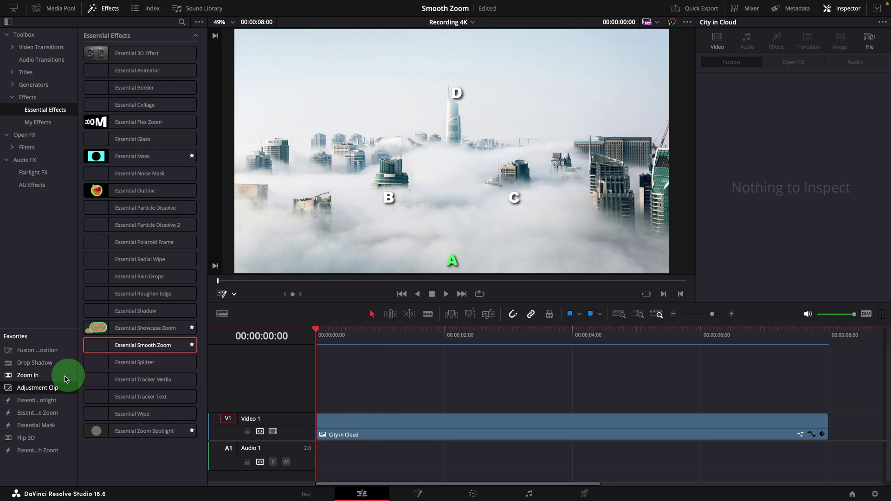
pyautogui.moveTo(32, 388); pyautogui.dragTo(317, 395)
pyautogui.moveTo(123, 344); pyautogui.dragTo(402, 391)
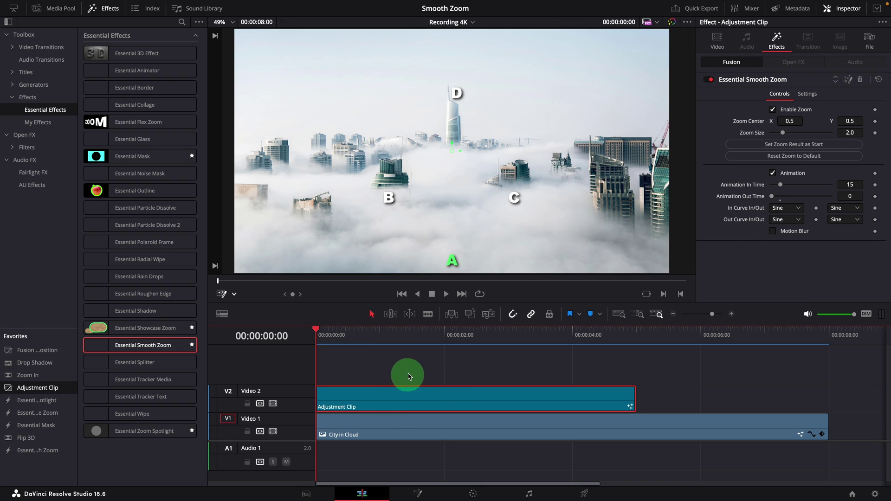
# Centre the 2.0× zoom on building B (0.776, 0.682) and play it back.
pyautogui.moveTo(317, 332); pyautogui.dragTo(394, 341)
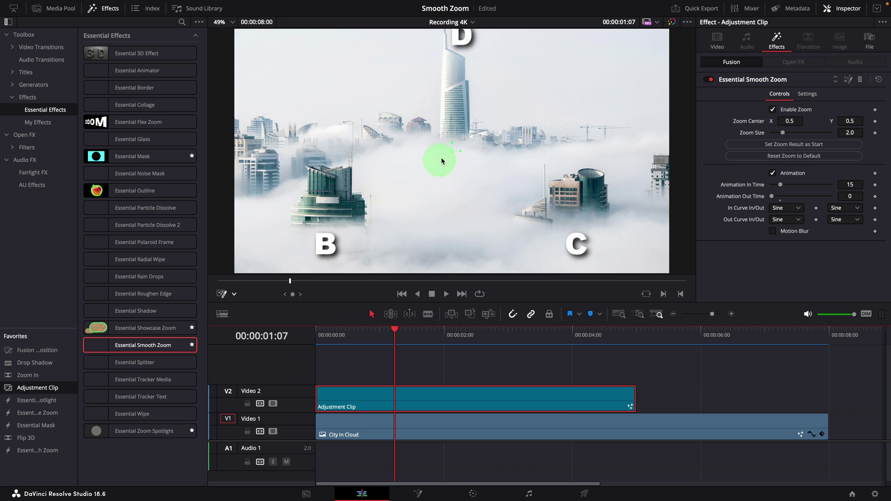
pyautogui.moveTo(454, 151); pyautogui.dragTo(572, 103)
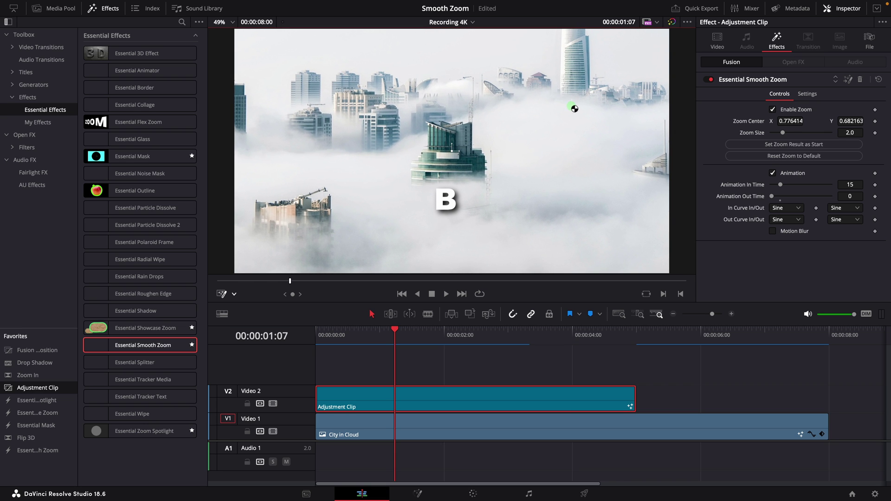
pyautogui.moveTo(394, 335); pyautogui.dragTo(320, 343)
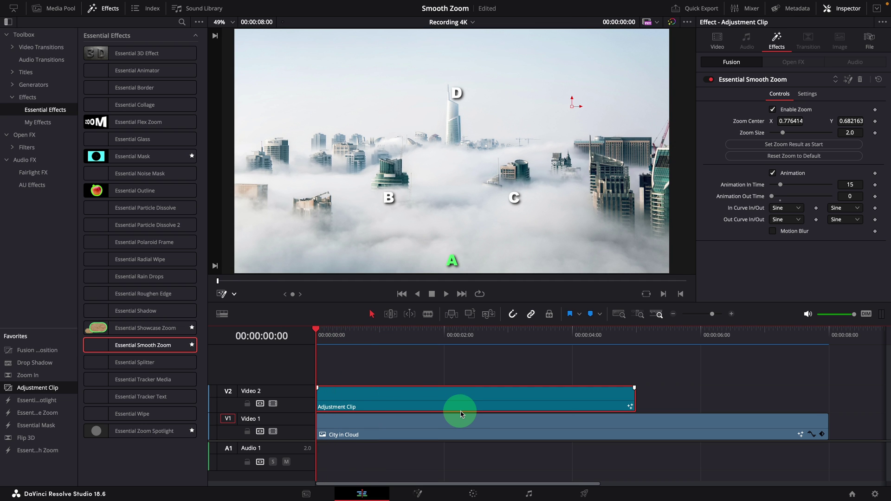
pyautogui.press('space')
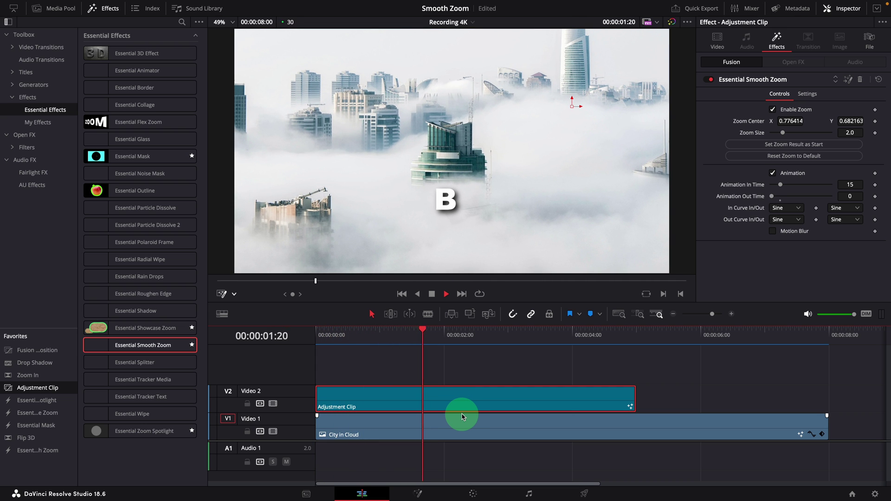
# Blade the adjustment clip at 01:24, start the second part from the B framing, and disable Animation.
pyautogui.hotkey('ctrl', 'b')
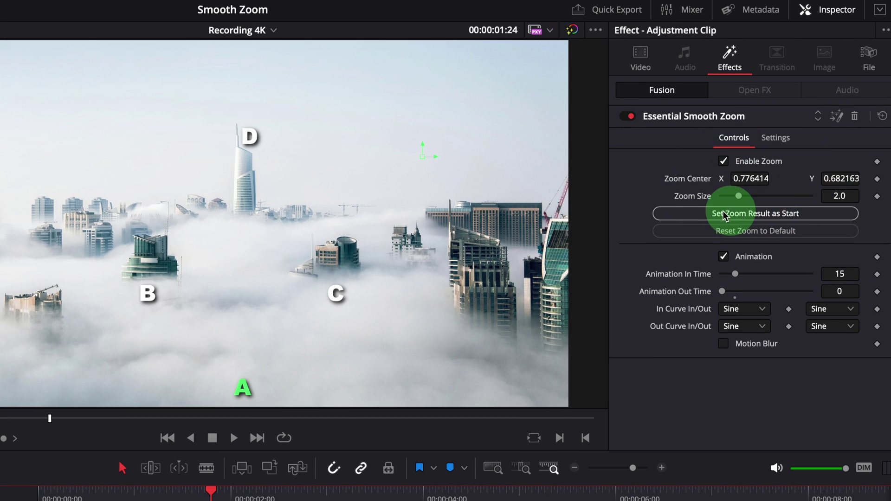
pyautogui.click(768, 214)
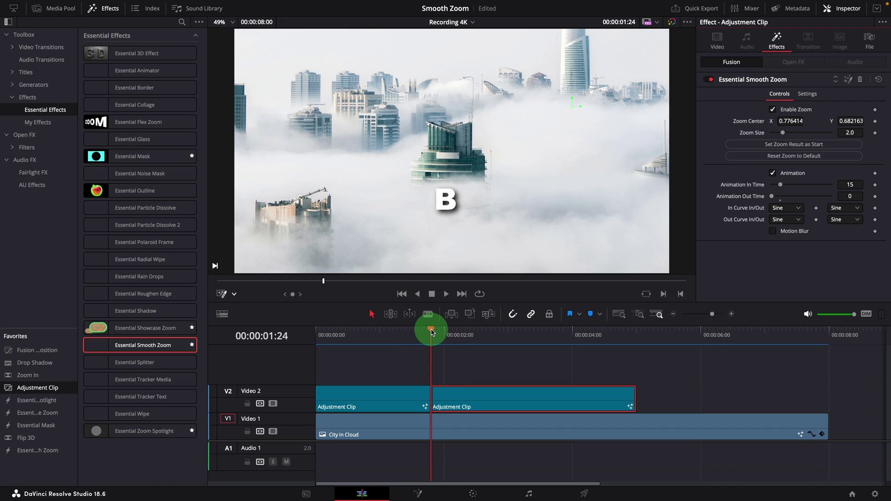
pyautogui.moveTo(431, 330); pyautogui.dragTo(496, 338)
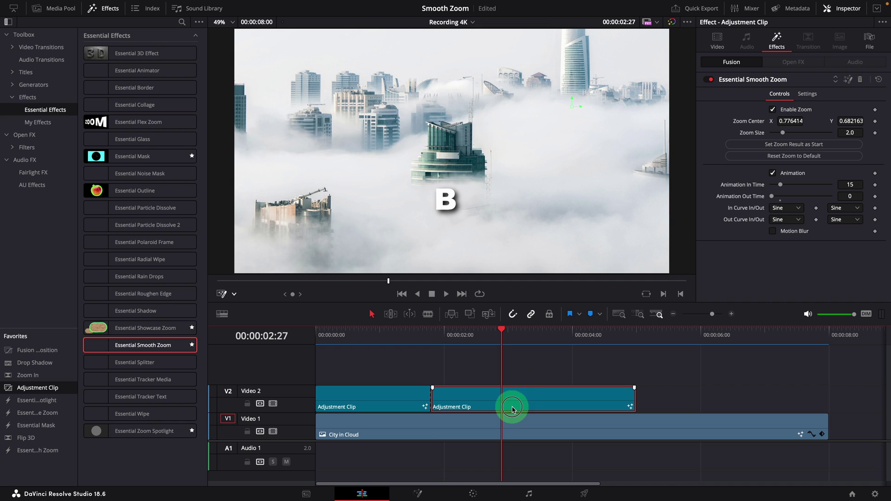
pyautogui.click(772, 174)
pyautogui.moveTo(494, 333)
pyautogui.mouseDown()
pyautogui.moveTo(439, 338)
pyautogui.moveTo(486, 336)
pyautogui.mouseUp()
# Move the zoom centre onto building C (0.205, 0.735), re-enable Animation, and play the pan.
pyautogui.click(508, 249)
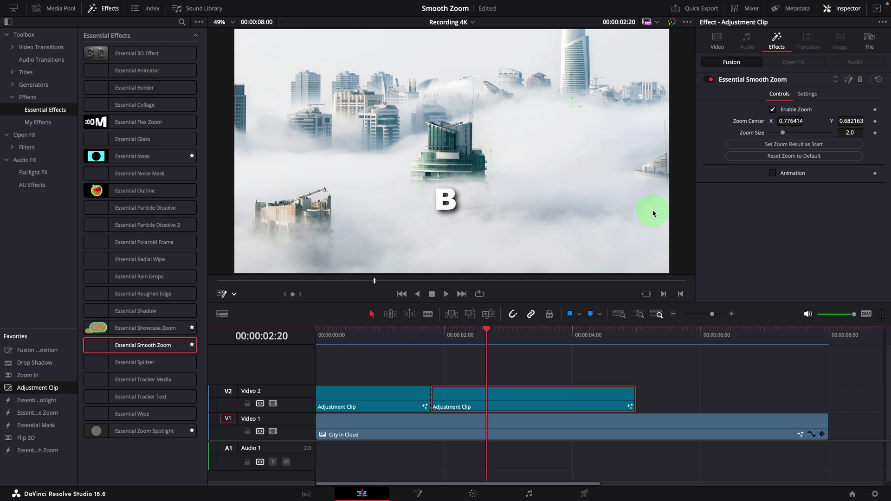
pyautogui.moveTo(572, 107); pyautogui.dragTo(323, 95)
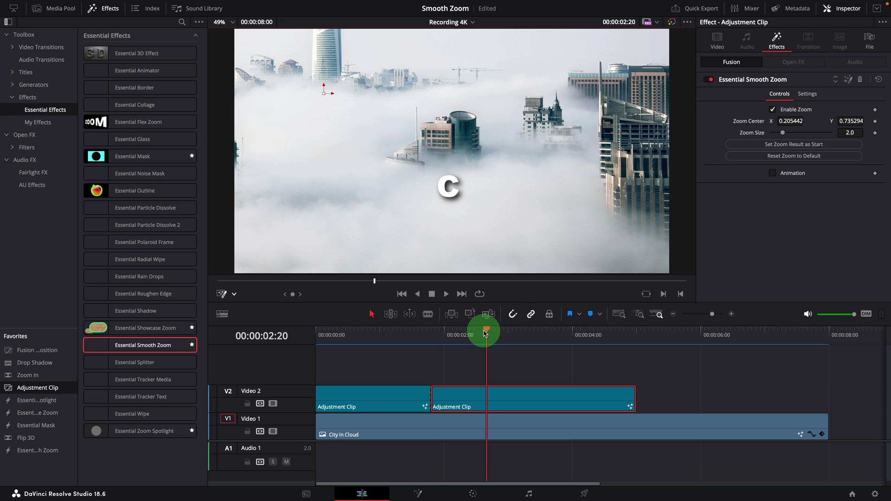
pyautogui.moveTo(487, 330); pyautogui.dragTo(441, 332)
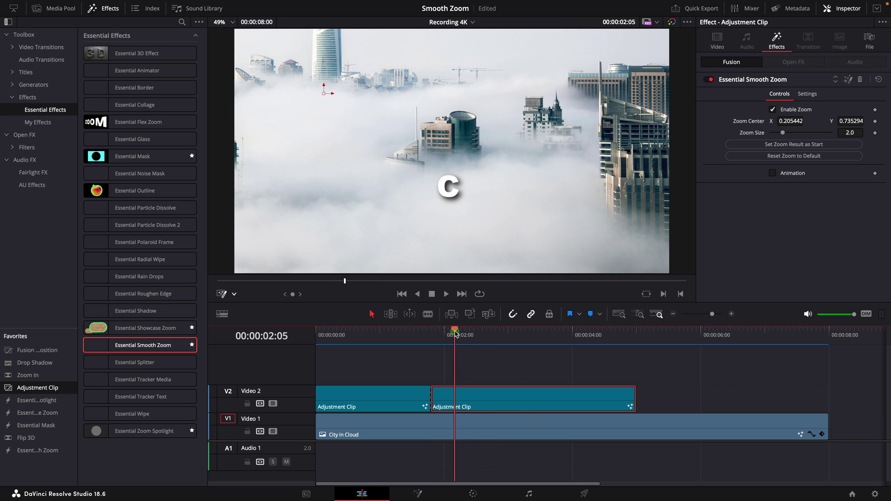
pyautogui.click(799, 176)
pyautogui.moveTo(454, 328); pyautogui.dragTo(426, 360)
pyautogui.press('space')
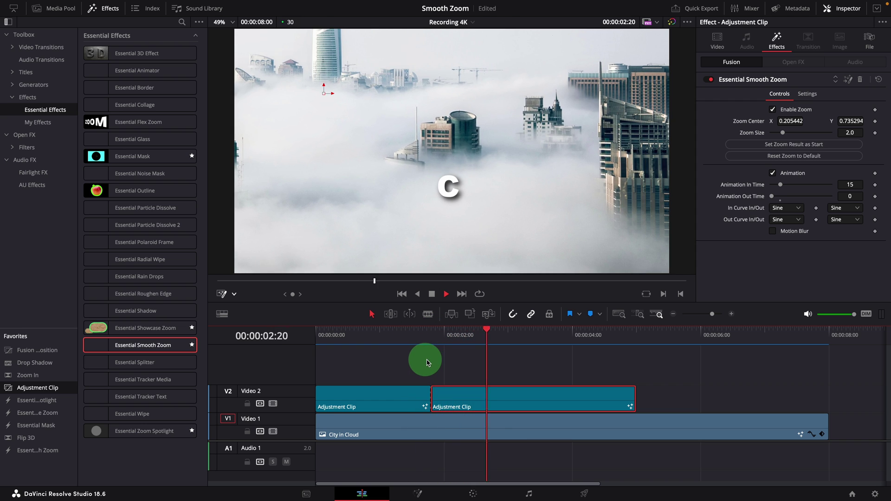
# Blade the second adjustment clip at 03:08 and start the new clip from the C framing.
pyautogui.click(516, 401)
pyautogui.click(544, 407)
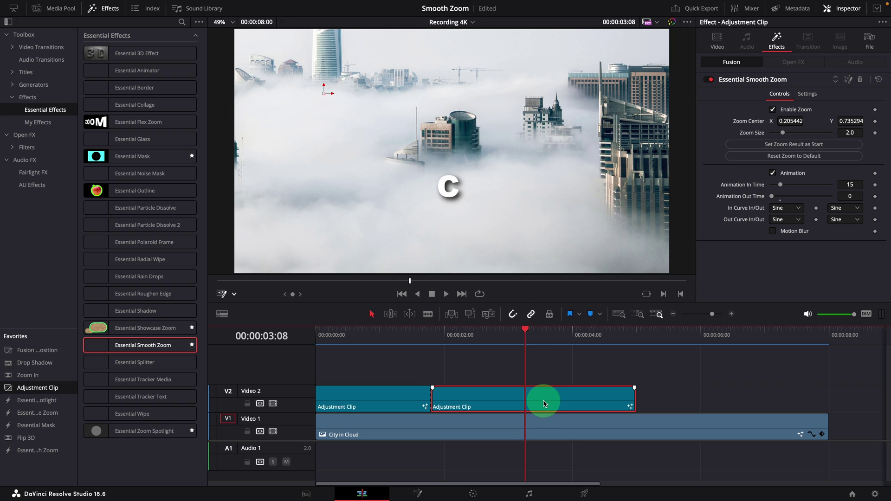
pyautogui.hotkey('ctrl', 'b')
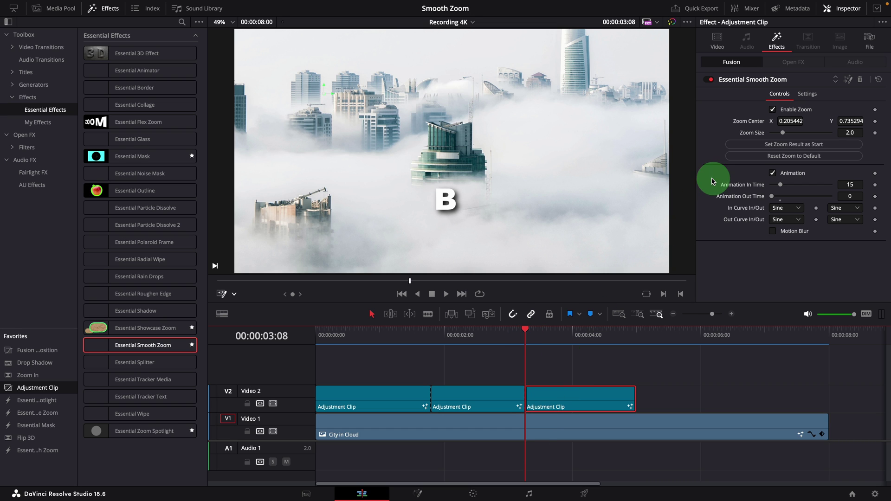
pyautogui.click(803, 147)
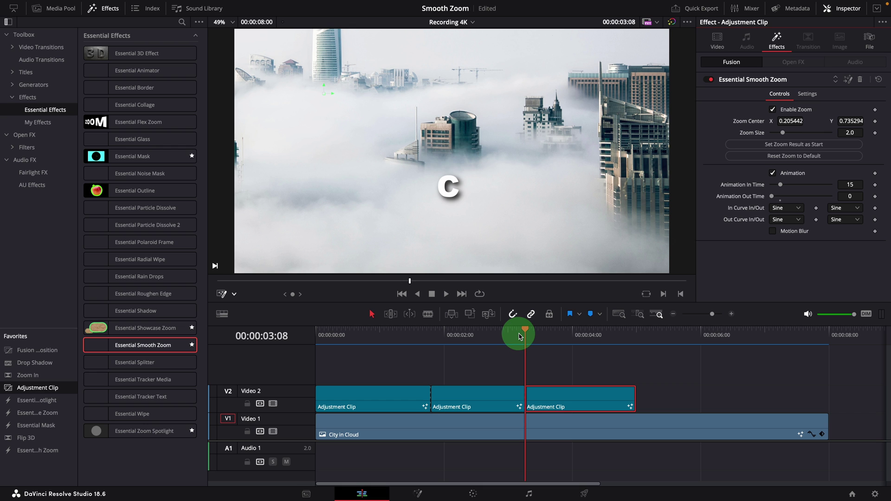
# Centre the third clip's 2.0× zoom on tower D (0.511443, 0.245294) and preview it.
pyautogui.moveTo(527, 332); pyautogui.dragTo(572, 332)
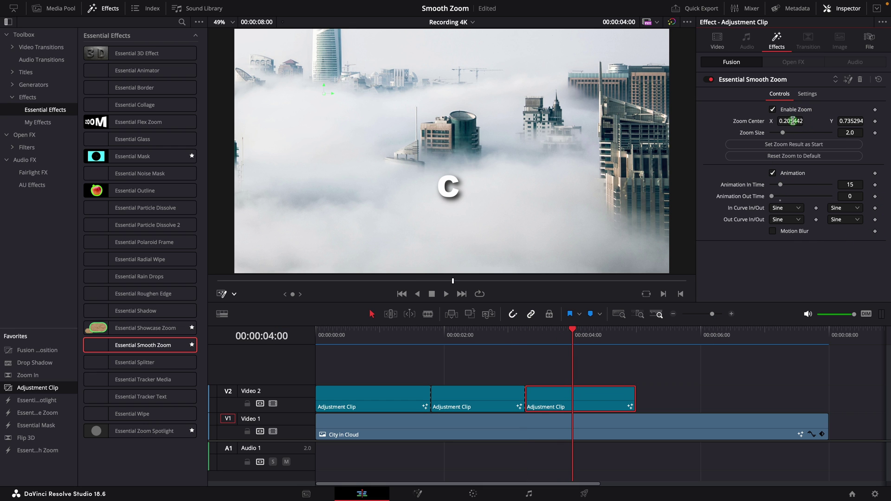
pyautogui.moveTo(795, 121); pyautogui.dragTo(777, 128)
pyautogui.click(529, 337)
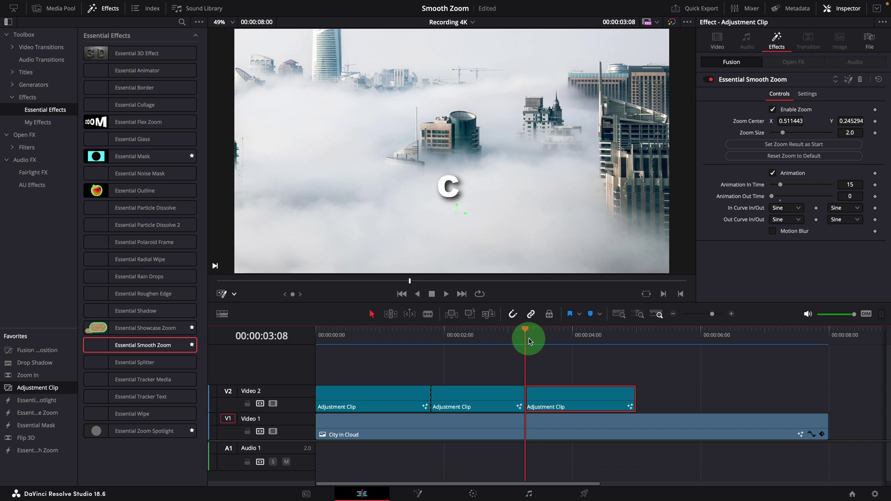
pyautogui.press('space')
pyautogui.click(617, 332)
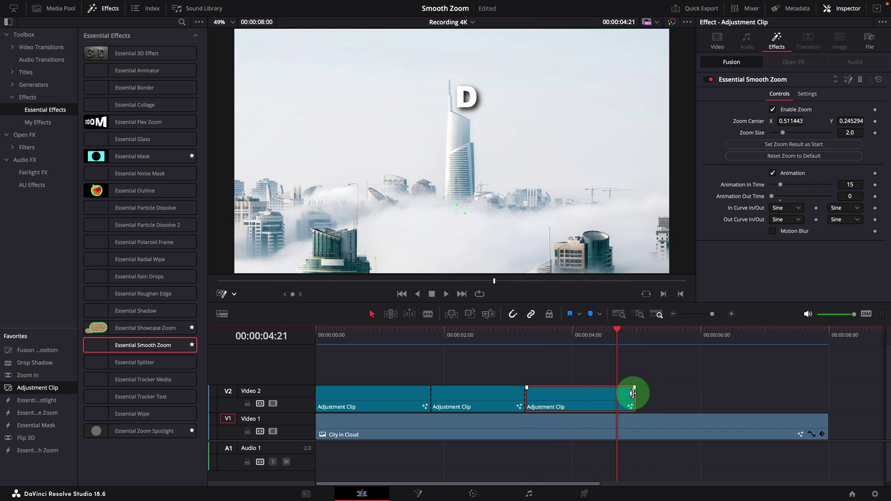
# Lengthen the third adjustment clip past D and split it at the playhead with Ctrl+B.
pyautogui.moveTo(632, 393); pyautogui.dragTo(729, 394)
pyautogui.moveTo(648, 334); pyautogui.dragTo(665, 338)
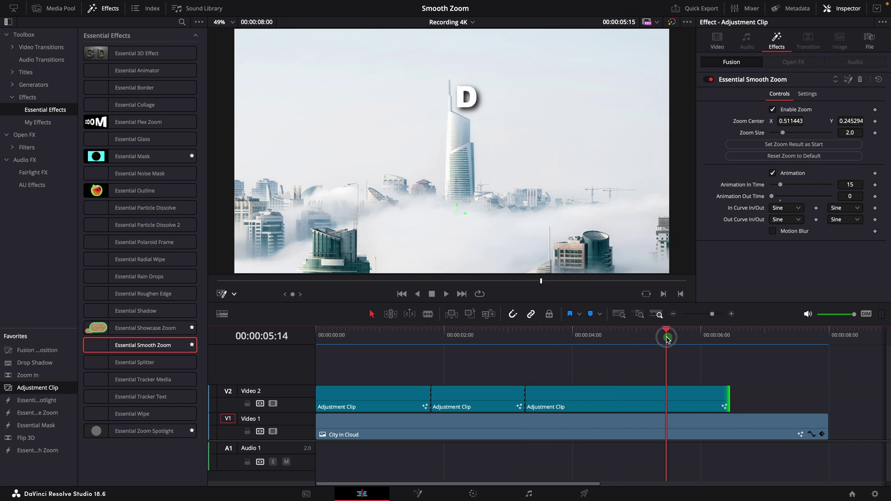
pyautogui.click(669, 399)
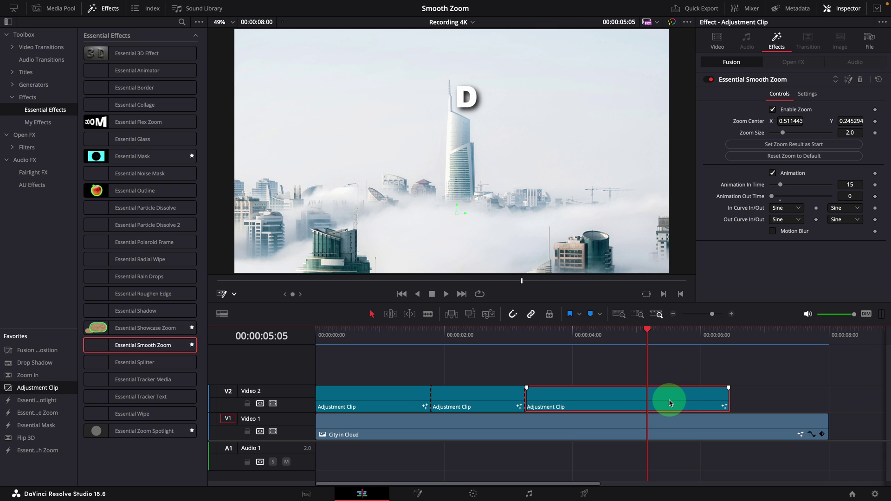
pyautogui.hotkey('ctrl', 'b')
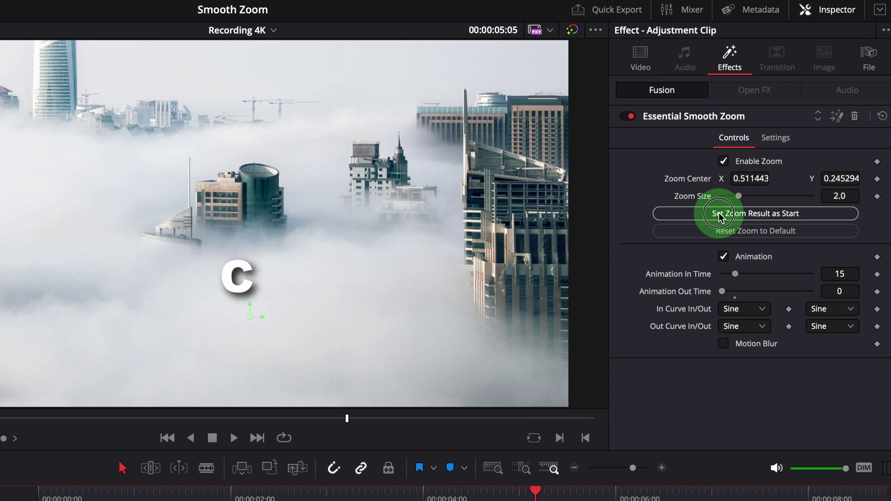
# Start the new clip on the D close-up and reset its zoom to default, then play it back.
pyautogui.click(769, 144)
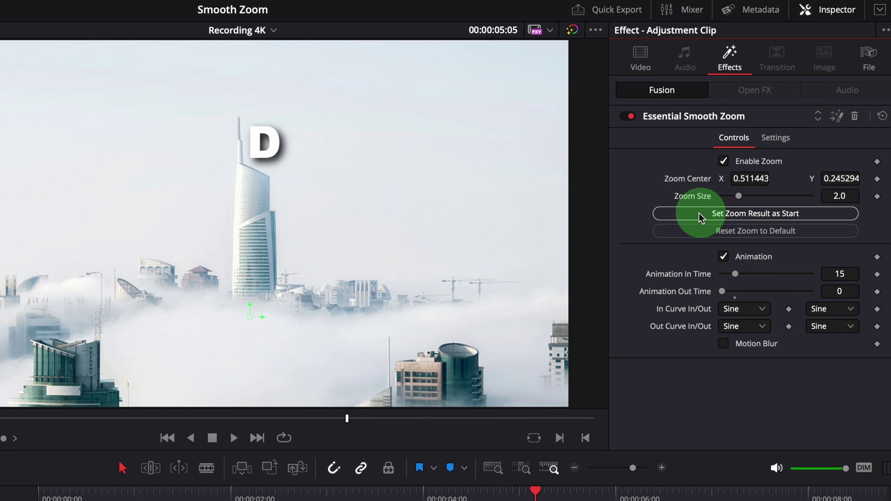
pyautogui.click(749, 233)
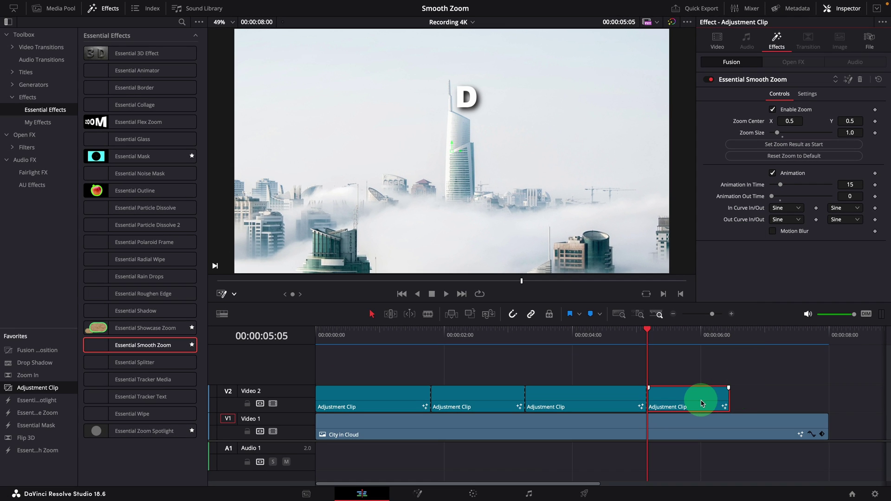
pyautogui.press('space')
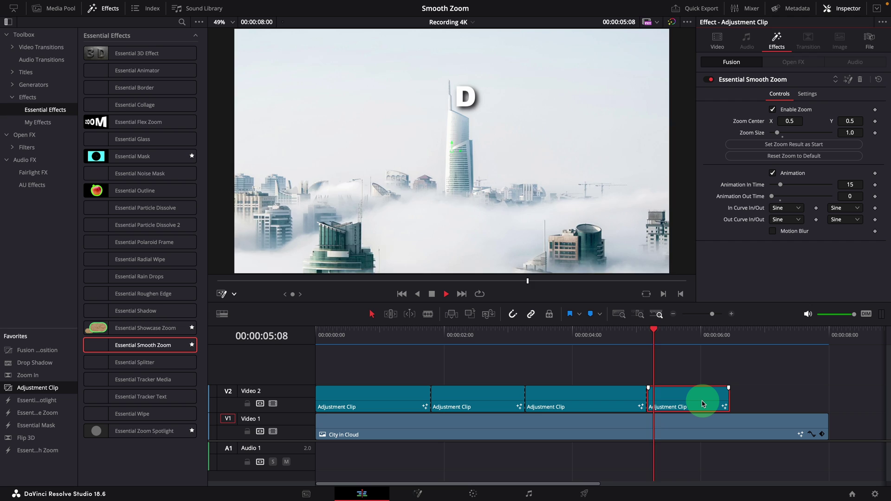
pyautogui.click(637, 330)
pyautogui.press('space')
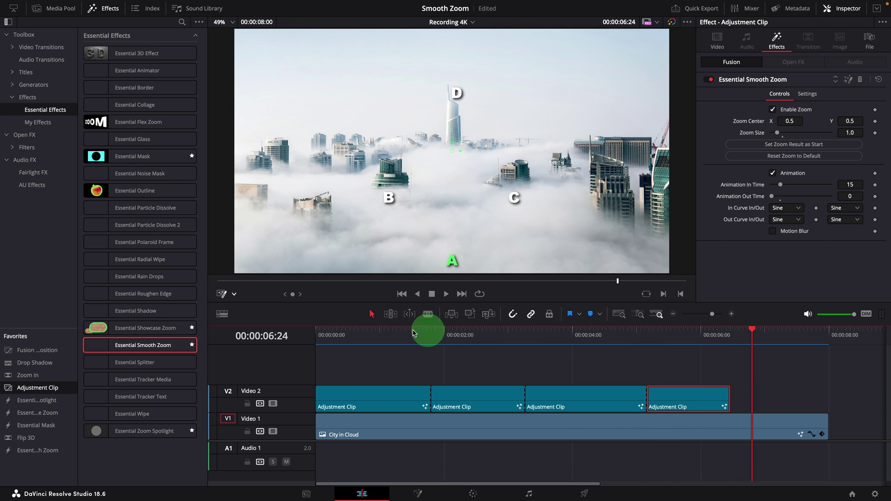
# Play the whole A-B-C-D-A sequence, then drag the first cuts between adjustment clips earlier.
pyautogui.click(316, 331)
pyautogui.press('space')
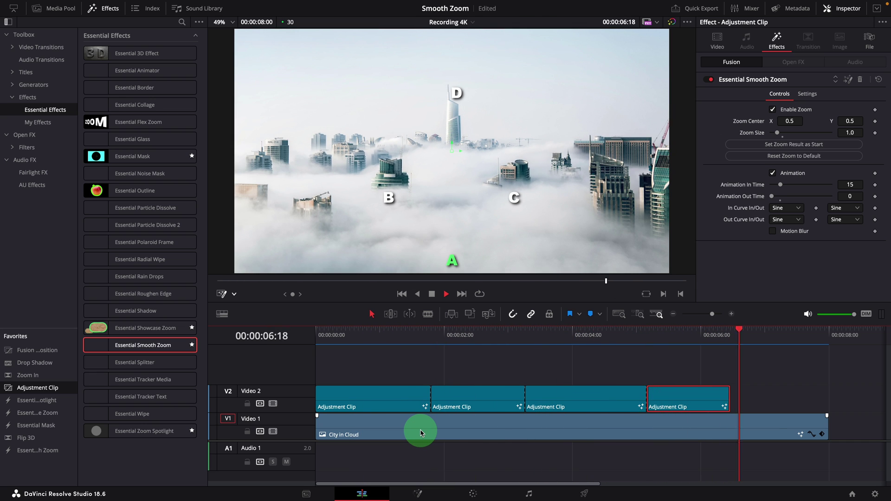
pyautogui.press('space')
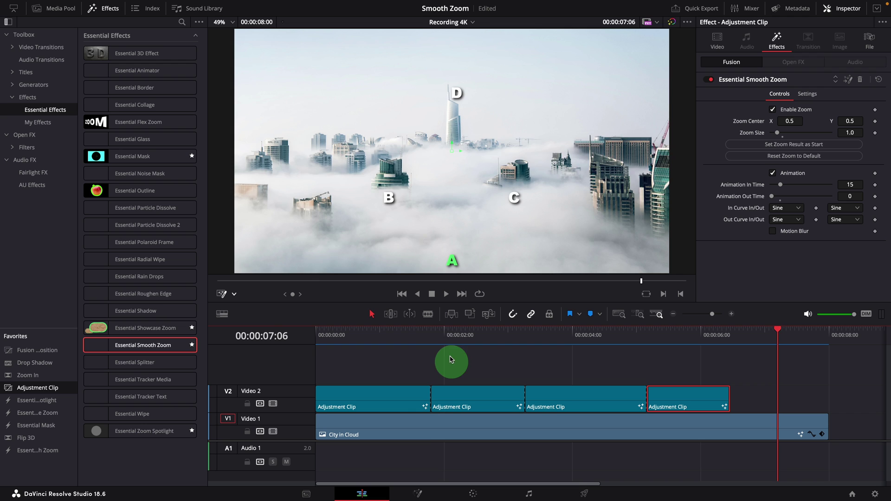
pyautogui.click(431, 331)
pyautogui.click(430, 394)
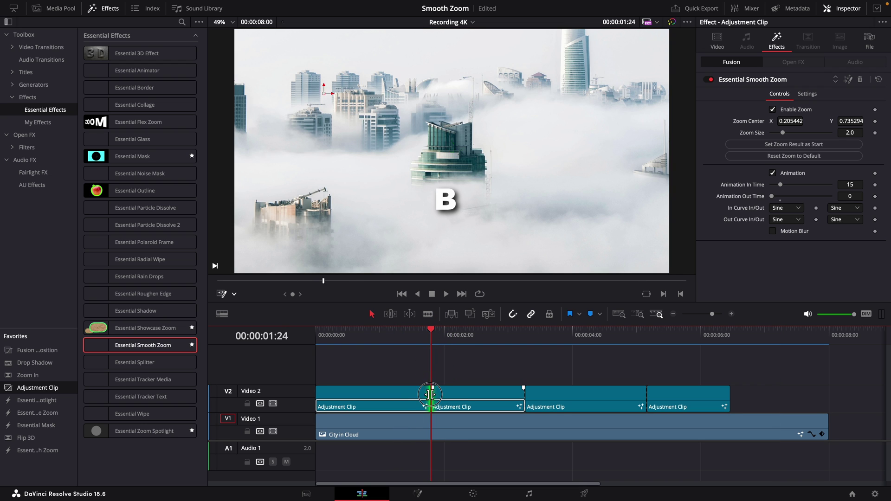
pyautogui.moveTo(523, 394); pyautogui.dragTo(512, 400)
# Move the cut before the zoom-out clip earlier and replay from C to check timing.
pyautogui.click(499, 331)
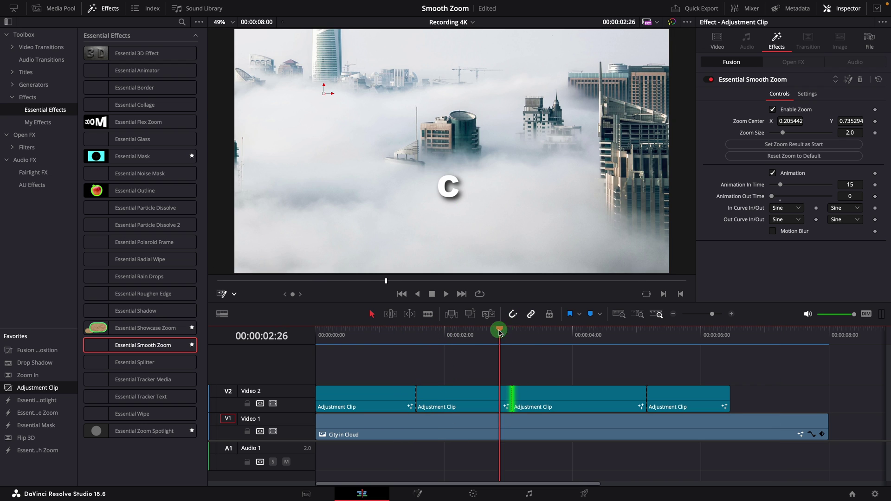
pyautogui.press('space')
pyautogui.moveTo(646, 391); pyautogui.dragTo(609, 393)
pyautogui.press('space')
pyautogui.click(497, 335)
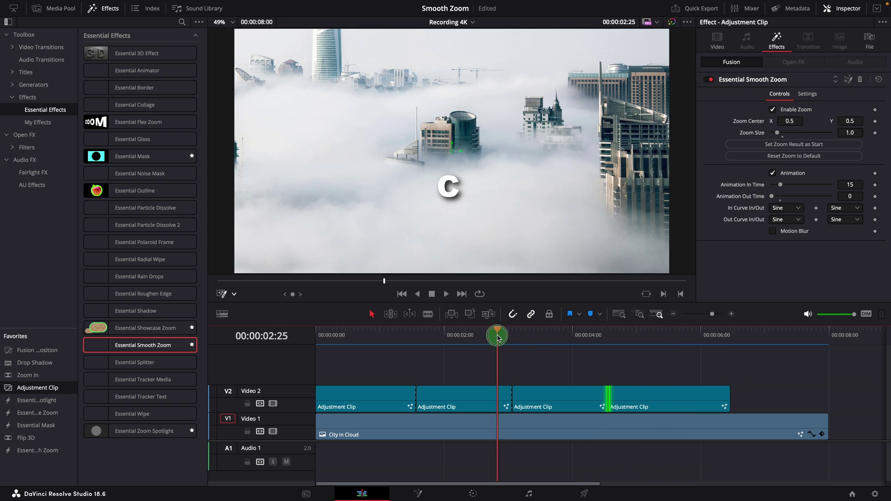
pyautogui.click(385, 335)
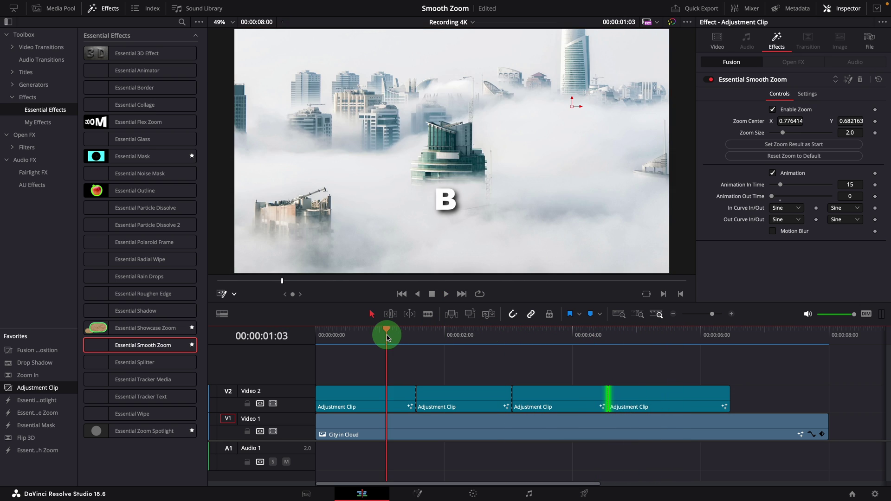
# Delay the first adjustment clip's start so the opening holds wide, with the playhead parked in B.
pyautogui.click(341, 400)
pyautogui.press('space')
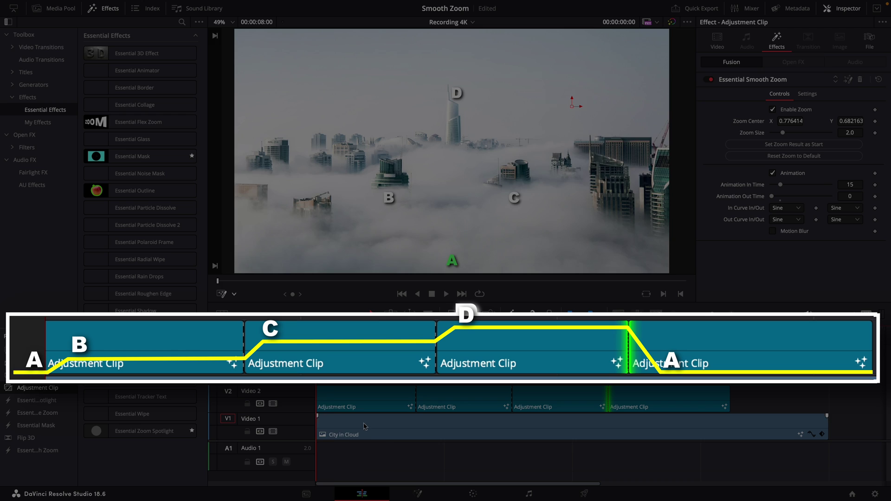
pyautogui.click(379, 455)
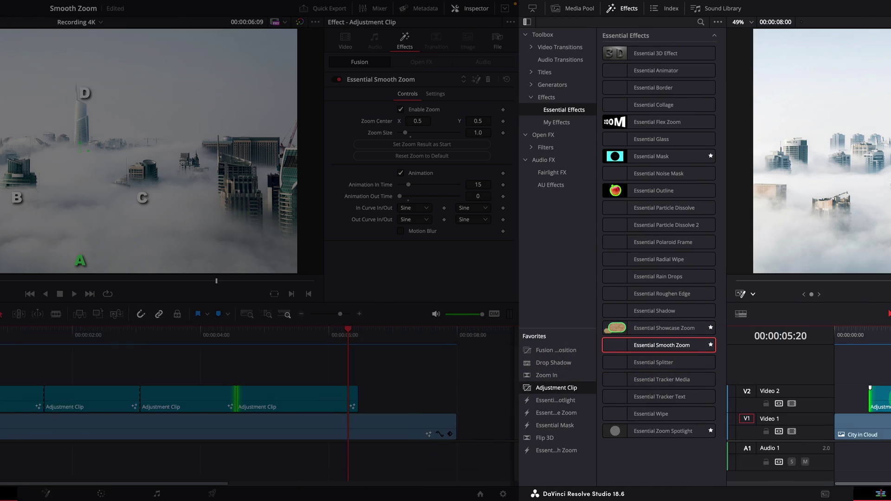
pyautogui.click(387, 402)
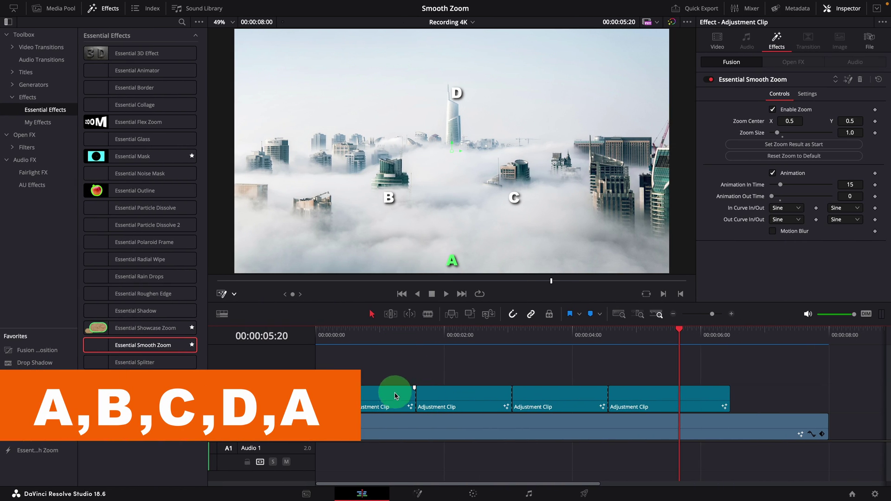
pyautogui.click(382, 331)
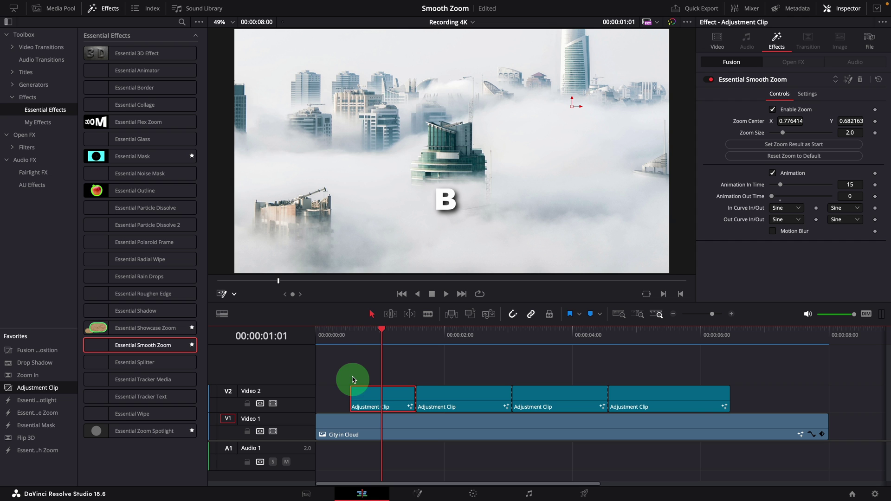
# Uncheck Smooth Zoom Animation on all four V2 adjustment clips and play the static sequence.
pyautogui.click(350, 337)
pyautogui.moveTo(355, 341)
pyautogui.mouseDown()
pyautogui.moveTo(564, 353)
pyautogui.moveTo(354, 342)
pyautogui.mouseUp()
pyautogui.click(373, 382)
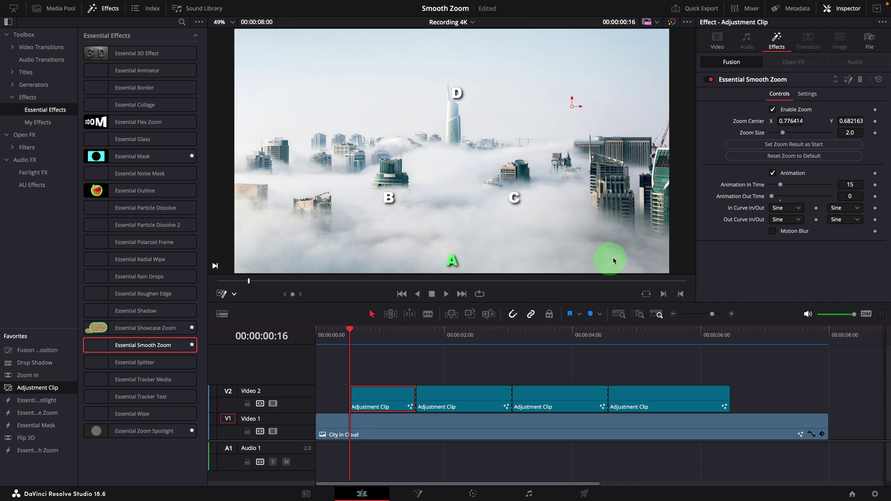
pyautogui.click(790, 174)
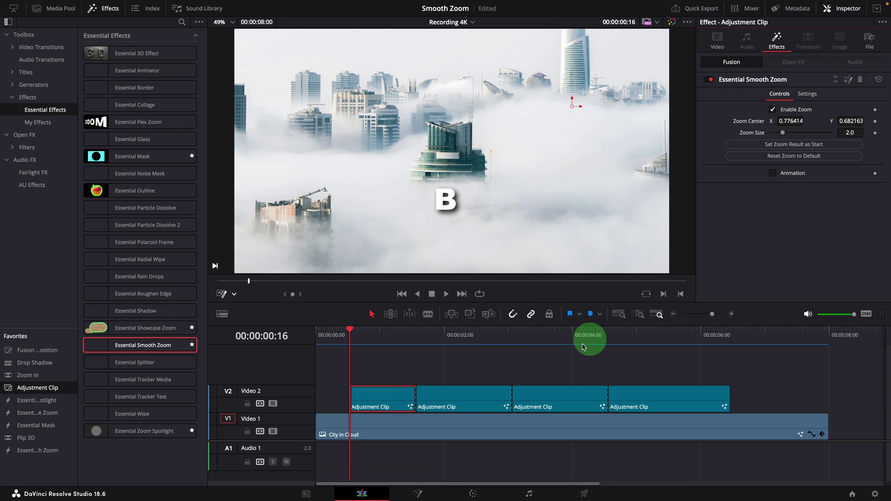
pyautogui.click(476, 397)
pyautogui.click(787, 179)
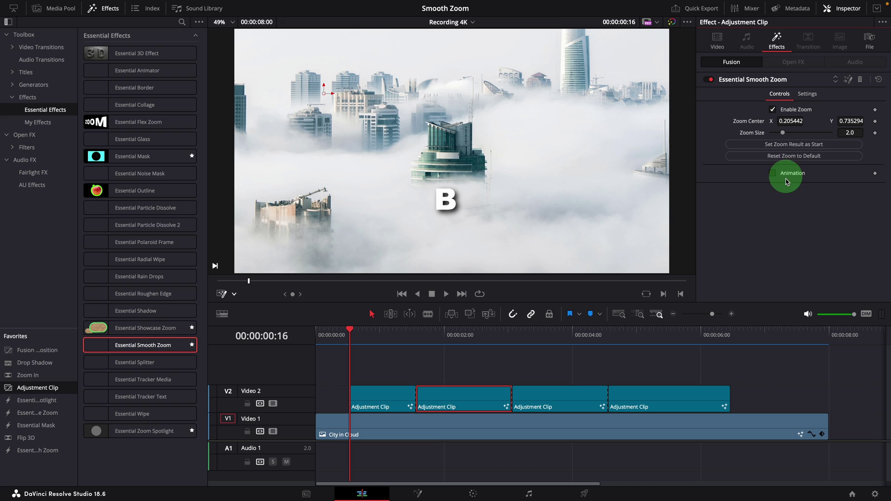
pyautogui.click(561, 392)
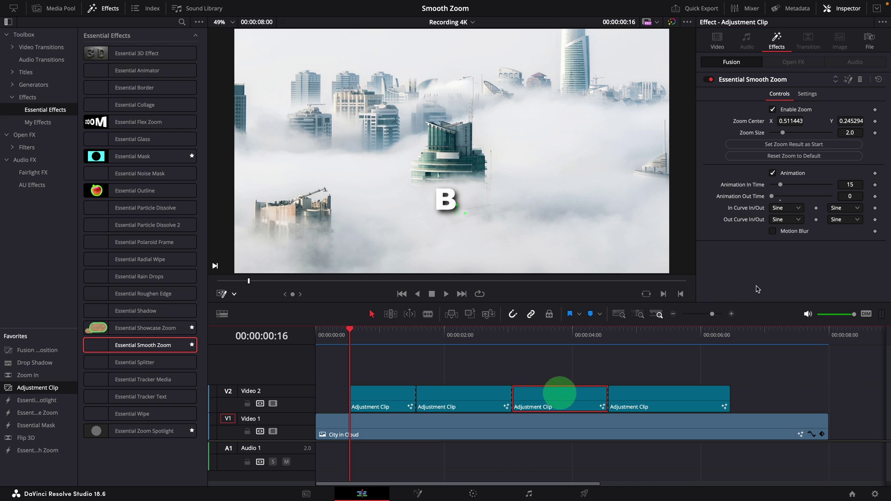
pyautogui.click(787, 177)
pyautogui.click(675, 394)
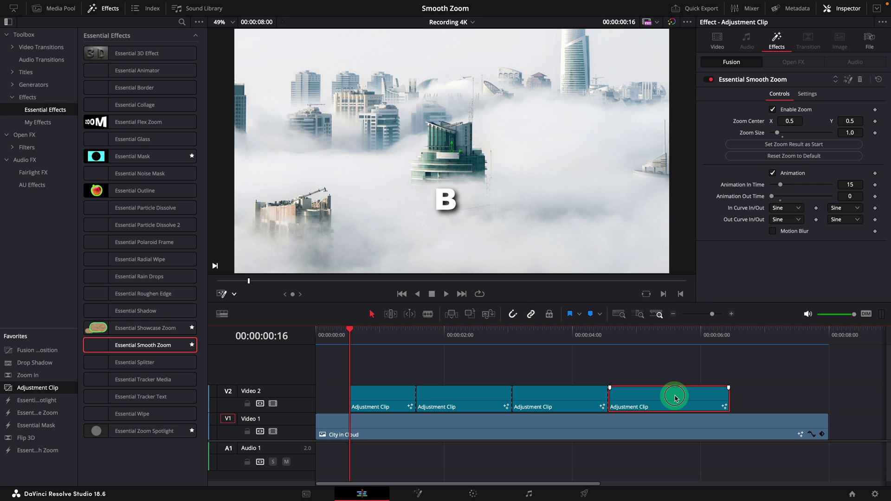
pyautogui.click(794, 177)
pyautogui.click(330, 335)
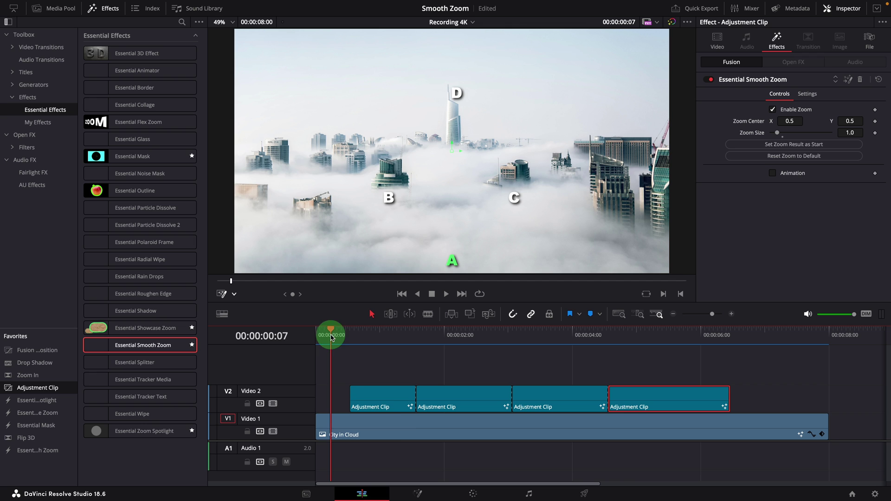
pyautogui.press('space')
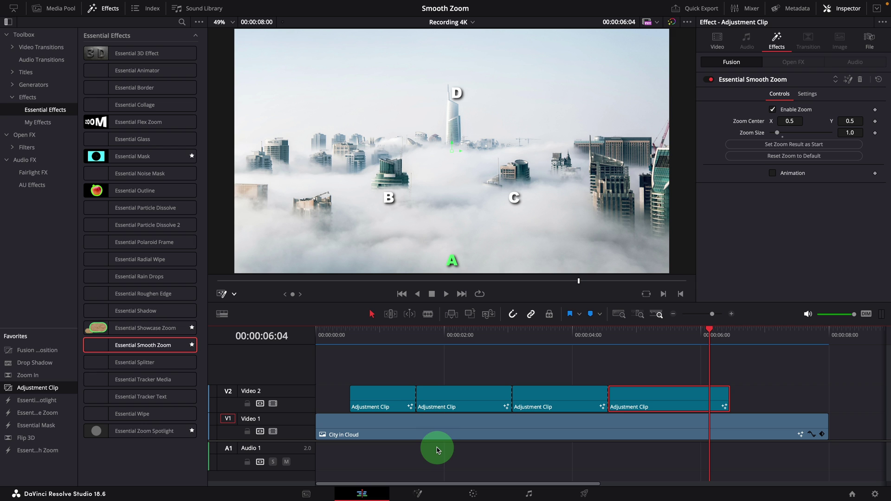
# Drag the three cuts between V2 adjustment clips later, then play from the timeline start.
pyautogui.moveTo(420, 401); pyautogui.dragTo(441, 402)
pyautogui.moveTo(513, 399); pyautogui.dragTo(544, 399)
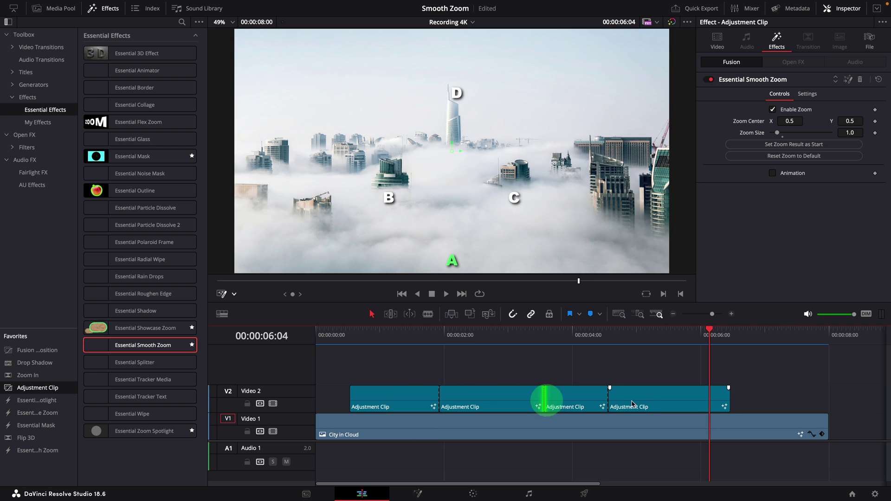
pyautogui.moveTo(609, 399); pyautogui.dragTo(638, 399)
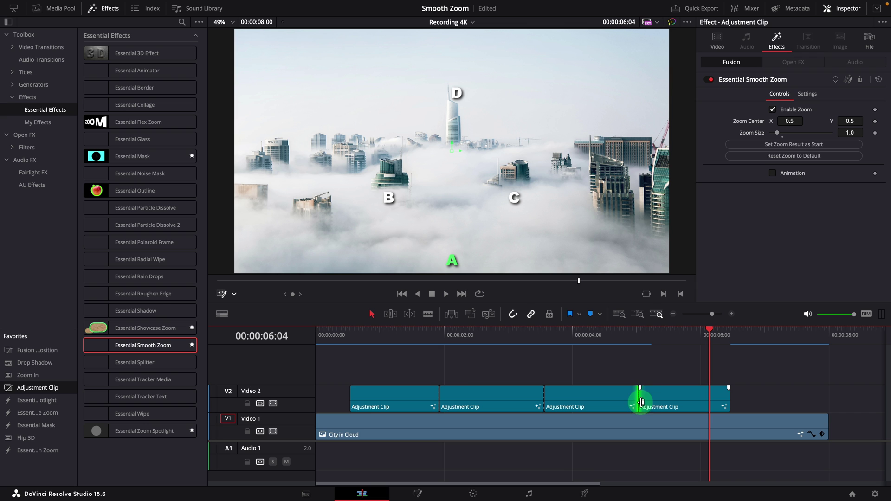
pyautogui.click(352, 342)
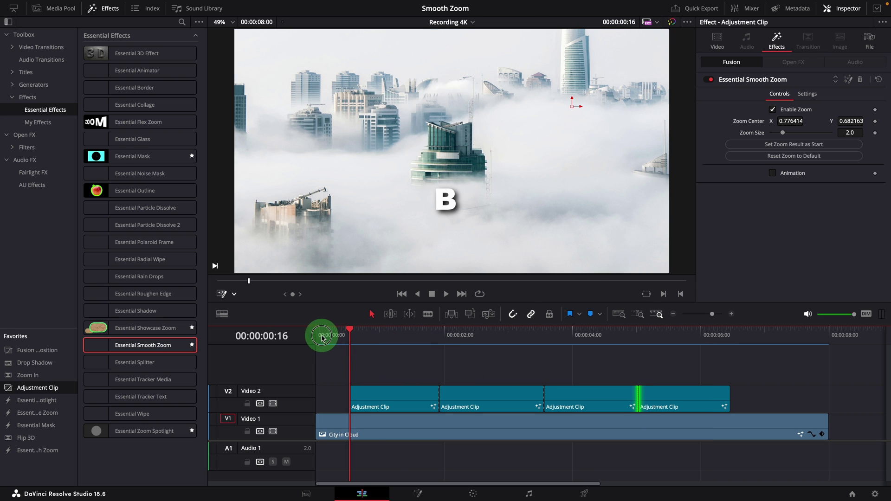
pyautogui.press('Home')
pyautogui.press('space')
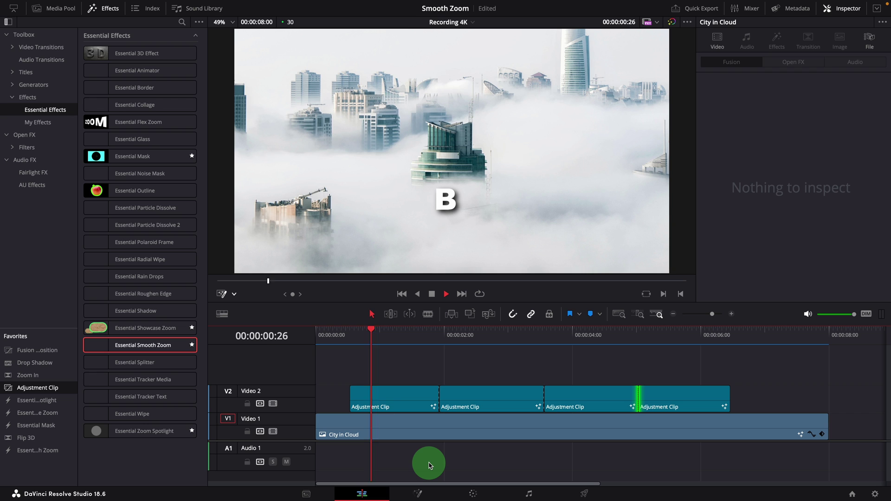